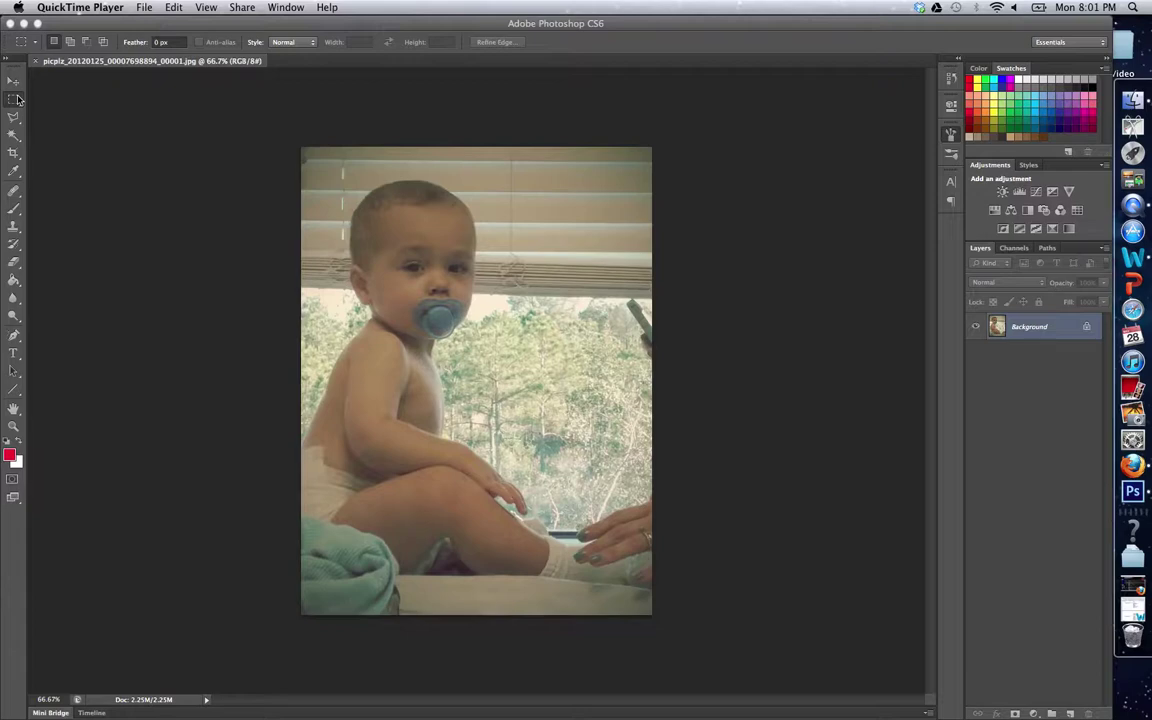
Step: Bring Photoshop to the front, show the Brush panel, and view the marquee tool variants
click(18, 99)
key(F5)
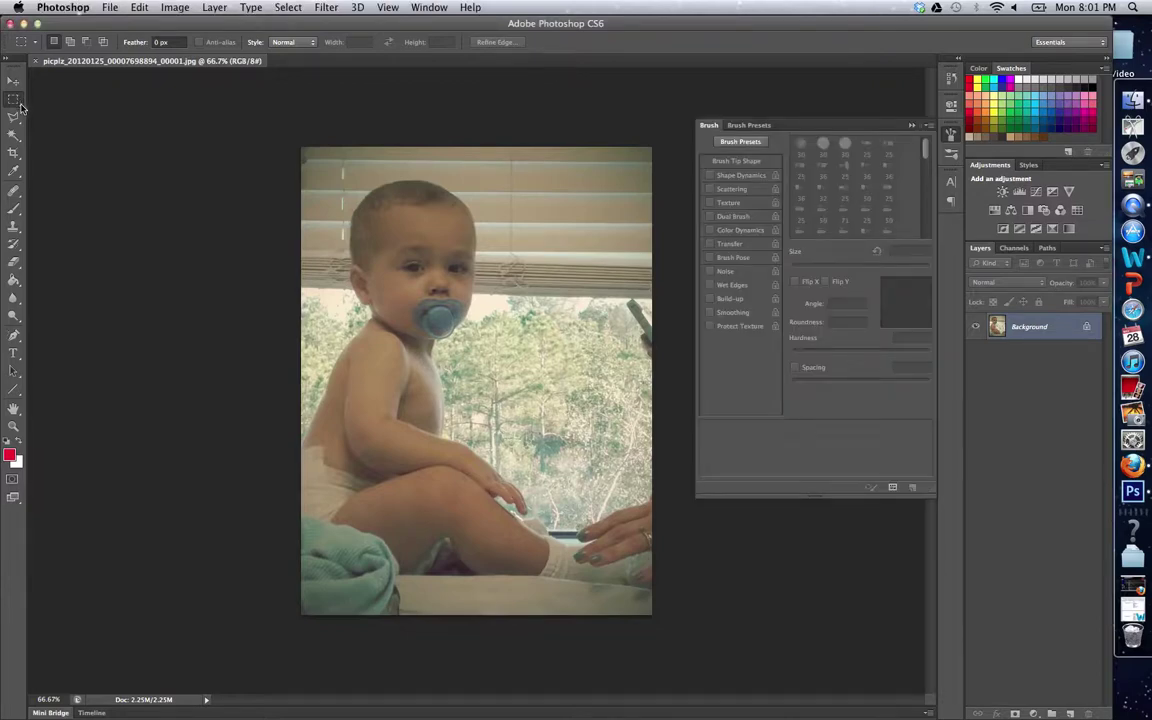
click(20, 105)
click(20, 119)
Step: Browse the lasso, magic wand and marquee tool variant flyouts
click(20, 123)
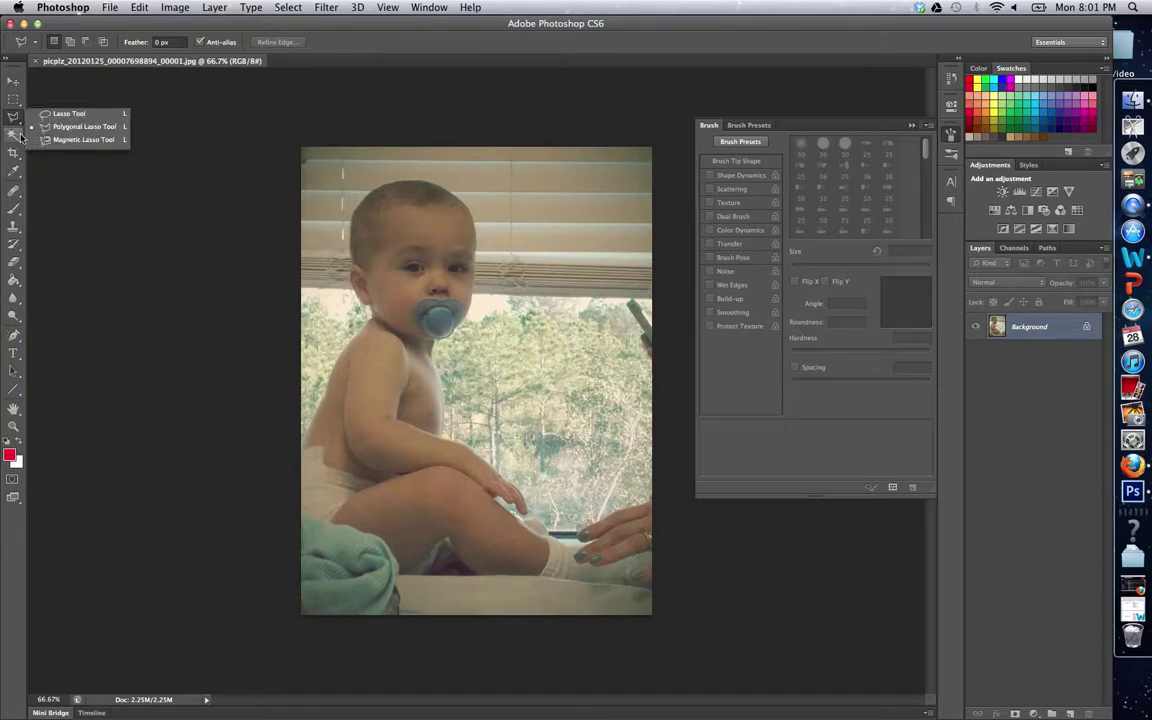
click(20, 140)
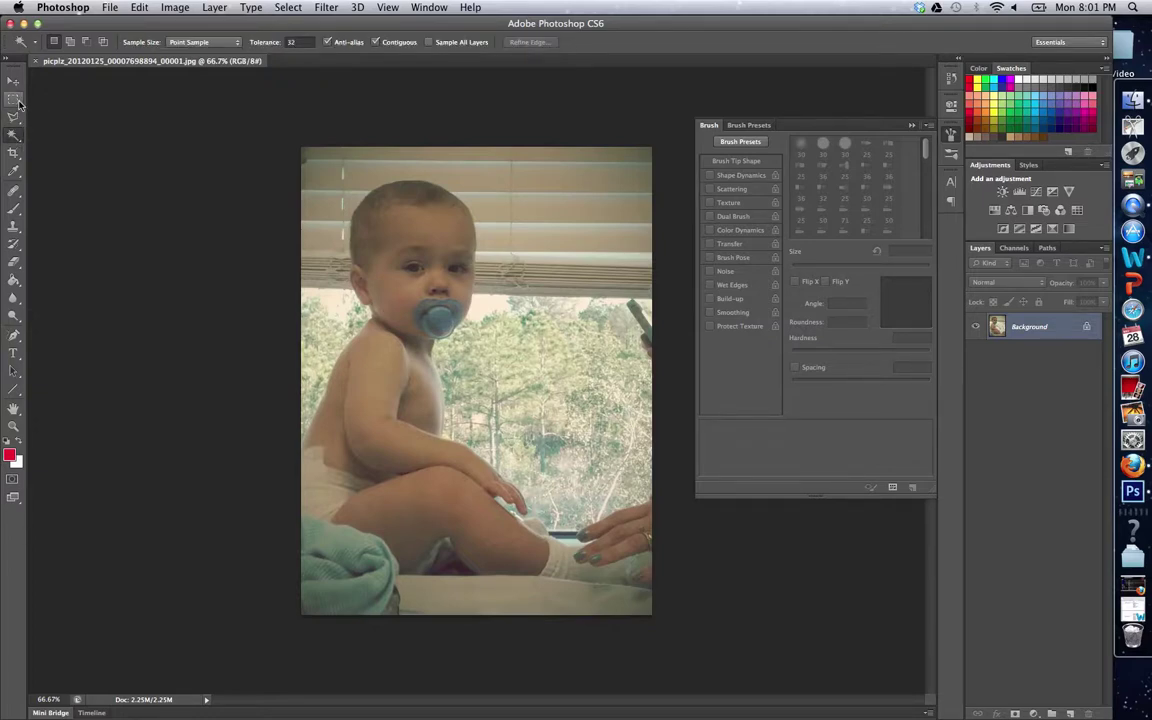
click(20, 104)
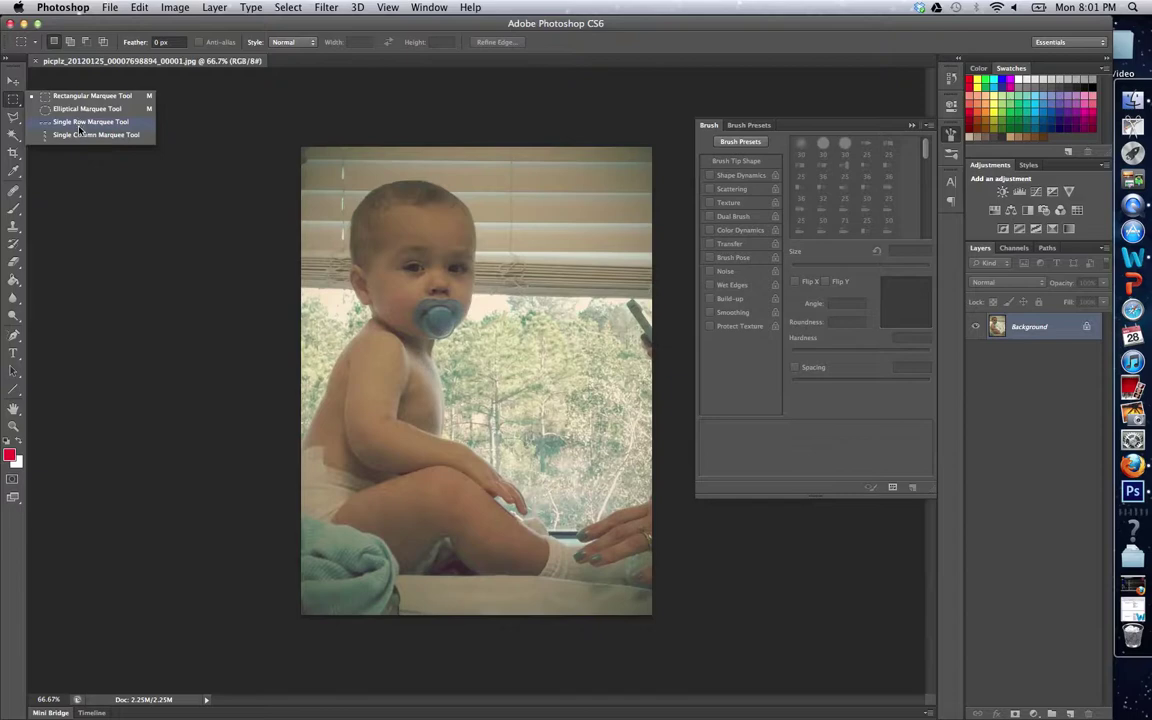
click(62, 93)
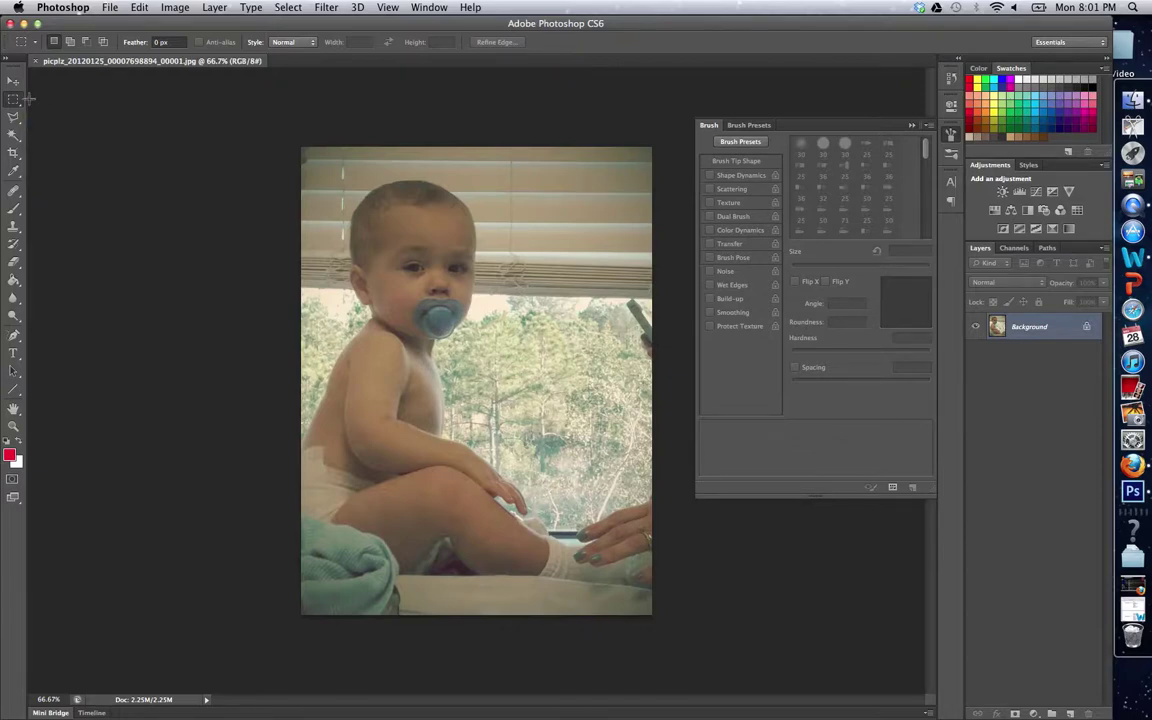
drag(15, 101, 75, 93)
drag(288, 145, 481, 351)
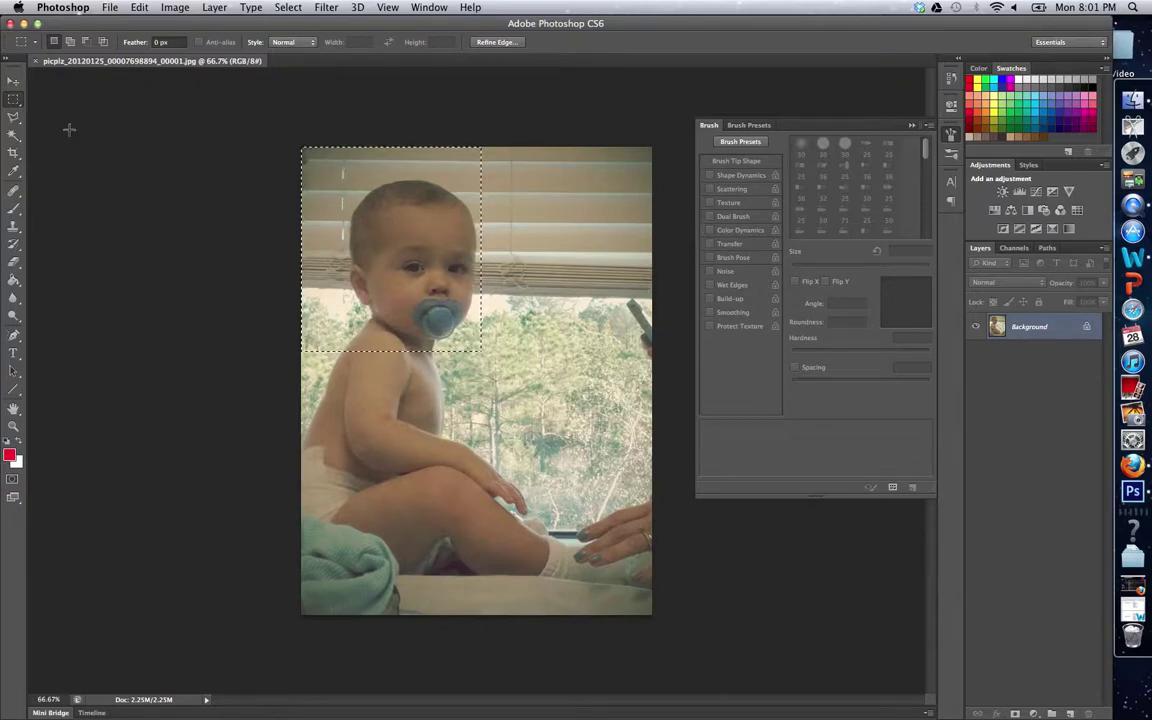
click(13, 80)
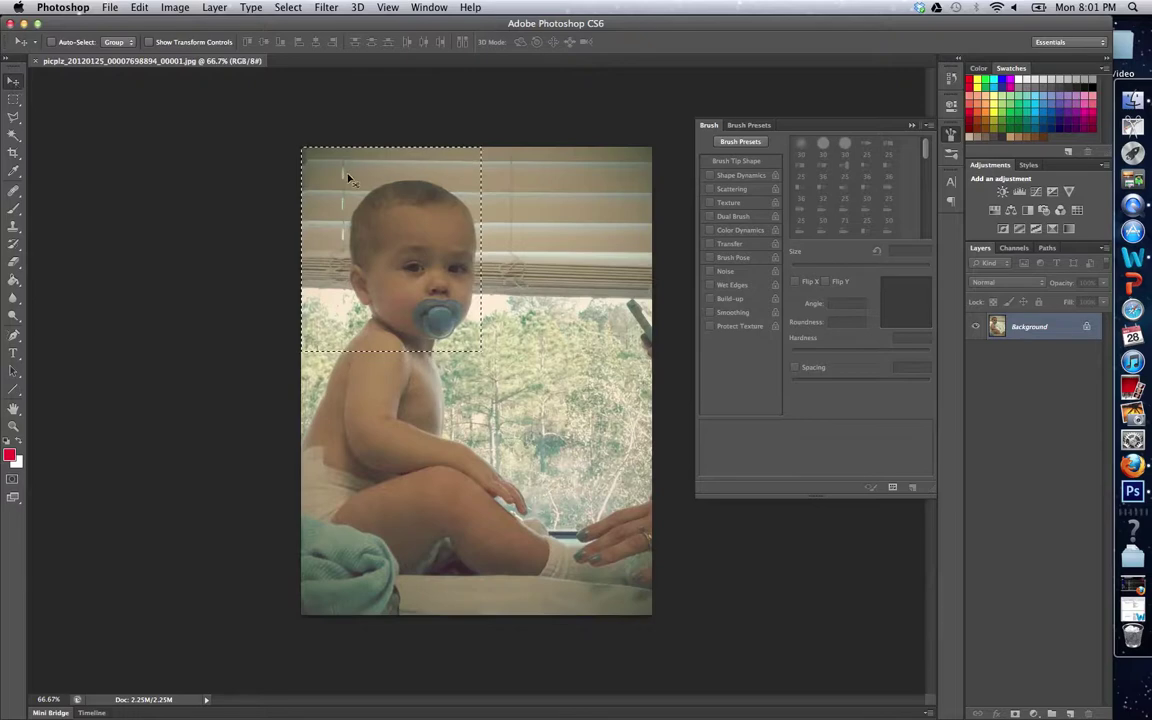
drag(348, 178, 437, 253)
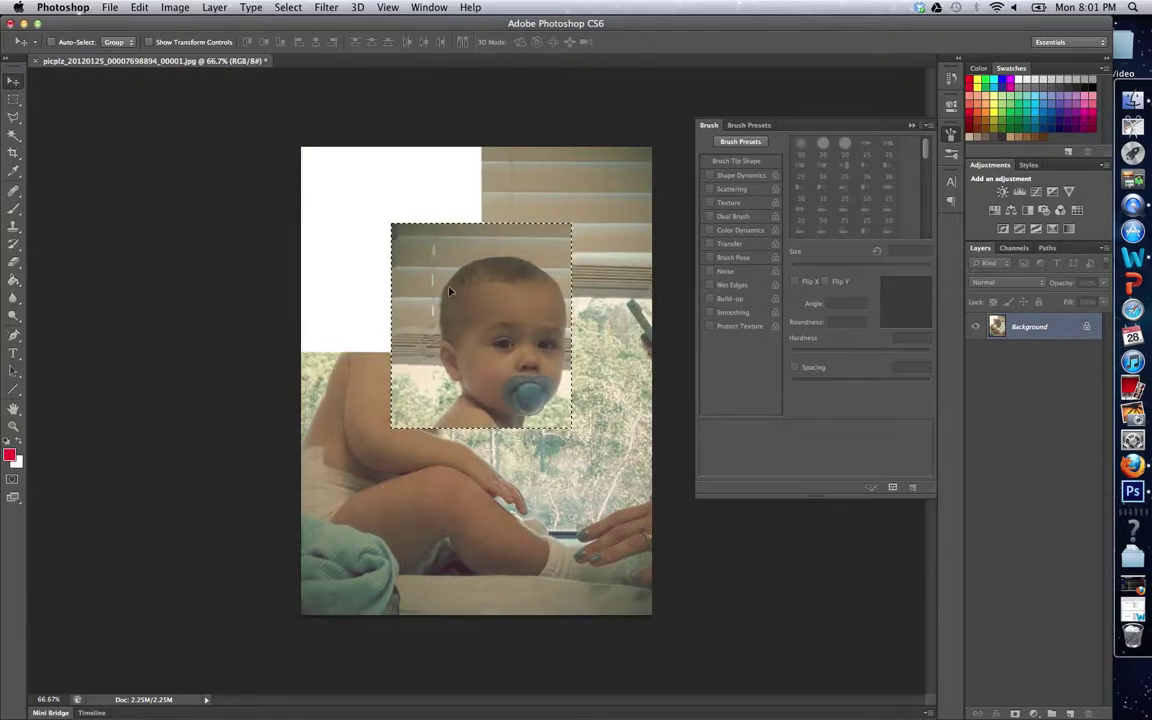
key(super+z)
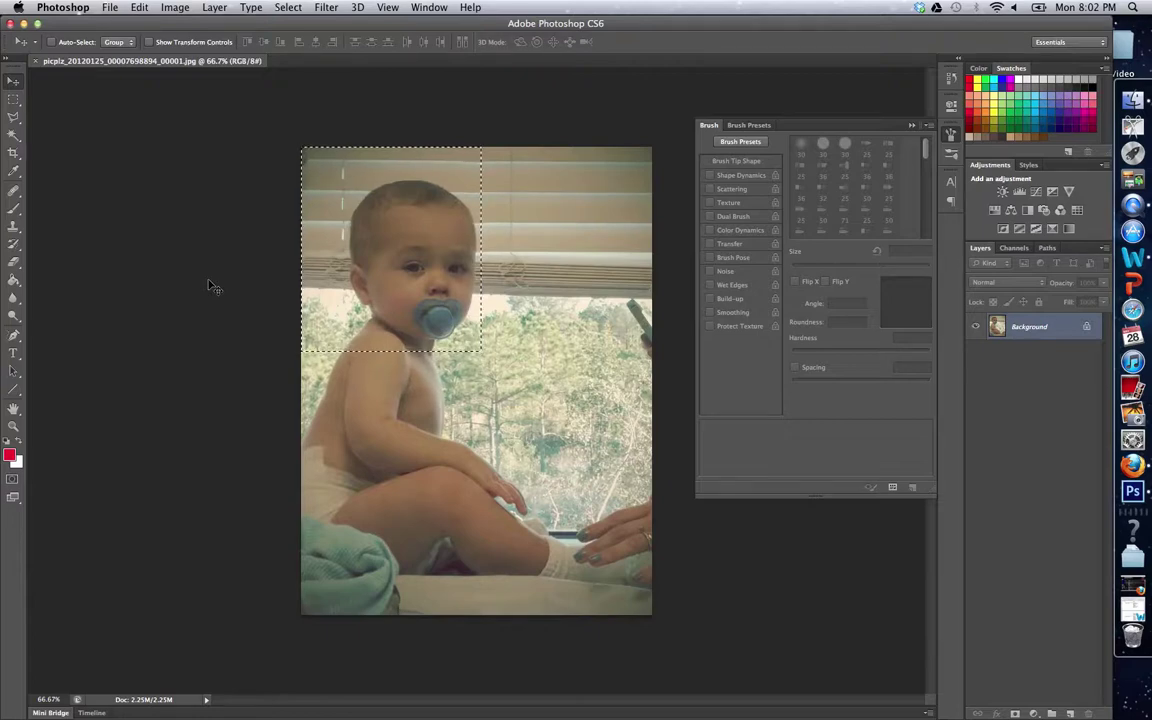
click(14, 99)
click(87, 127)
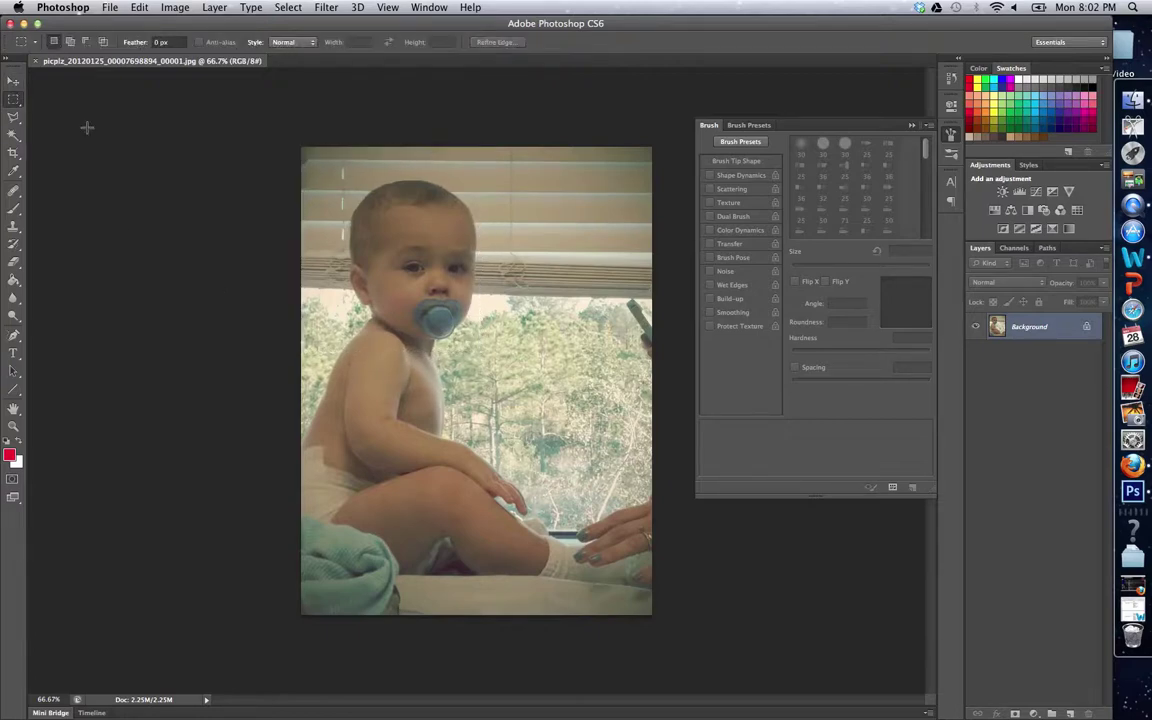
drag(284, 116, 704, 679)
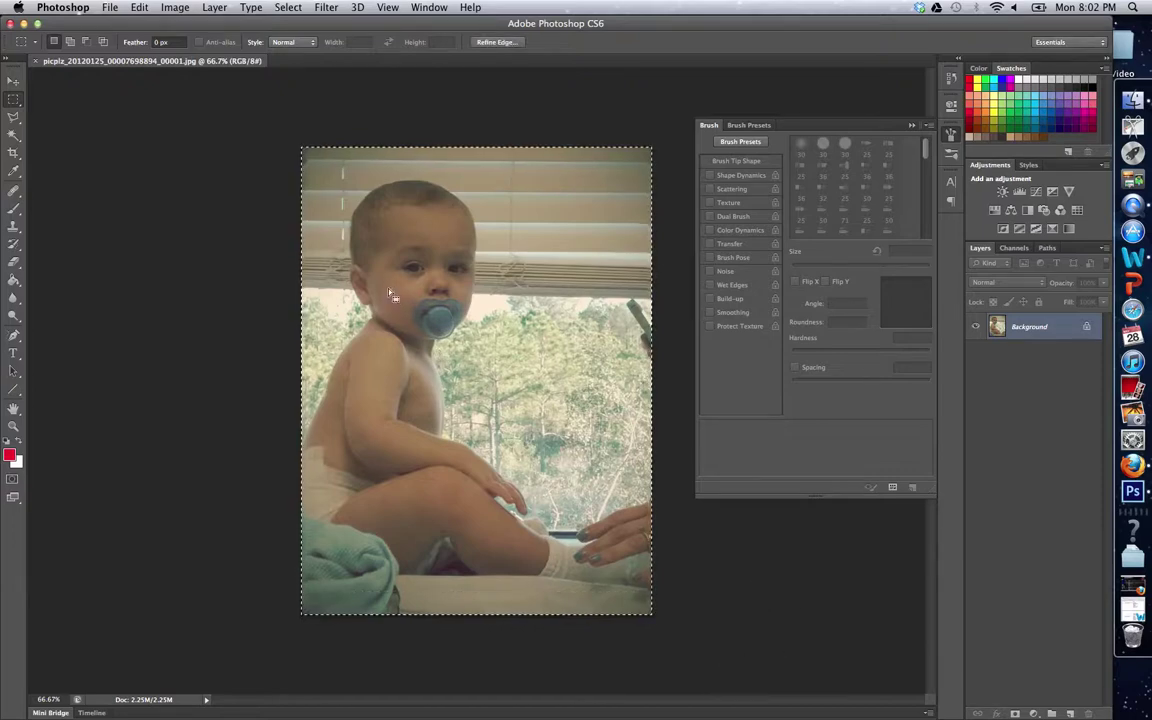
click(14, 83)
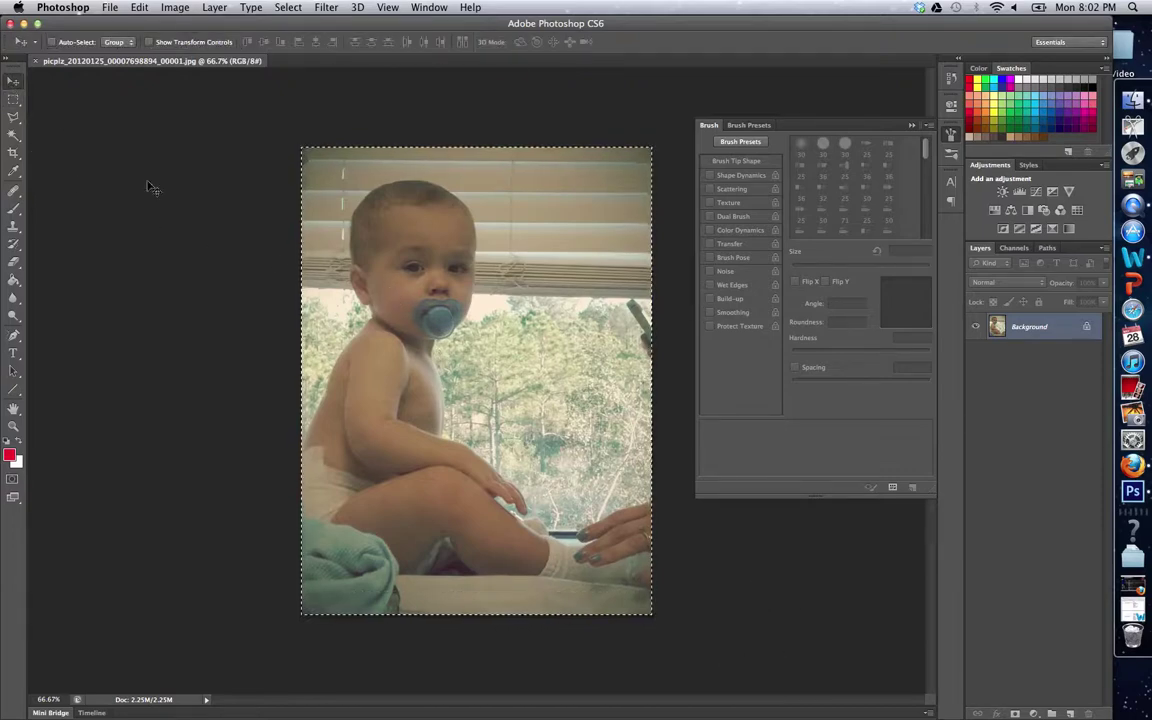
click(214, 7)
mouse_move(245, 9)
mouse_move(290, 8)
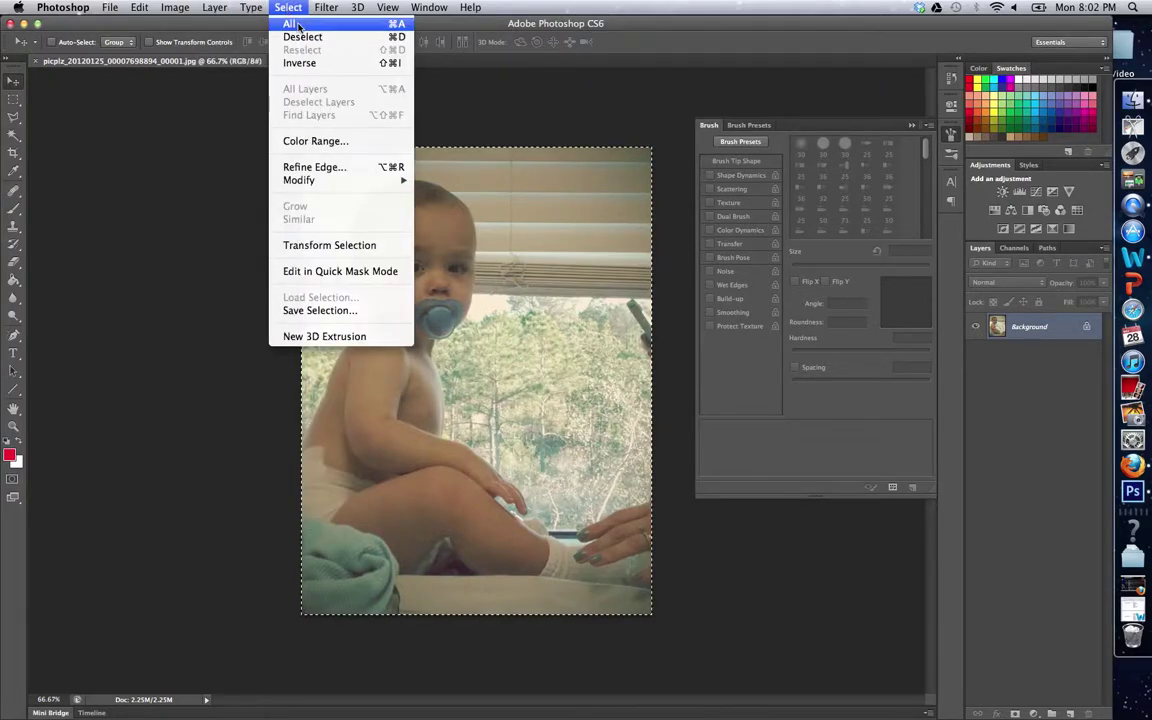
click(297, 25)
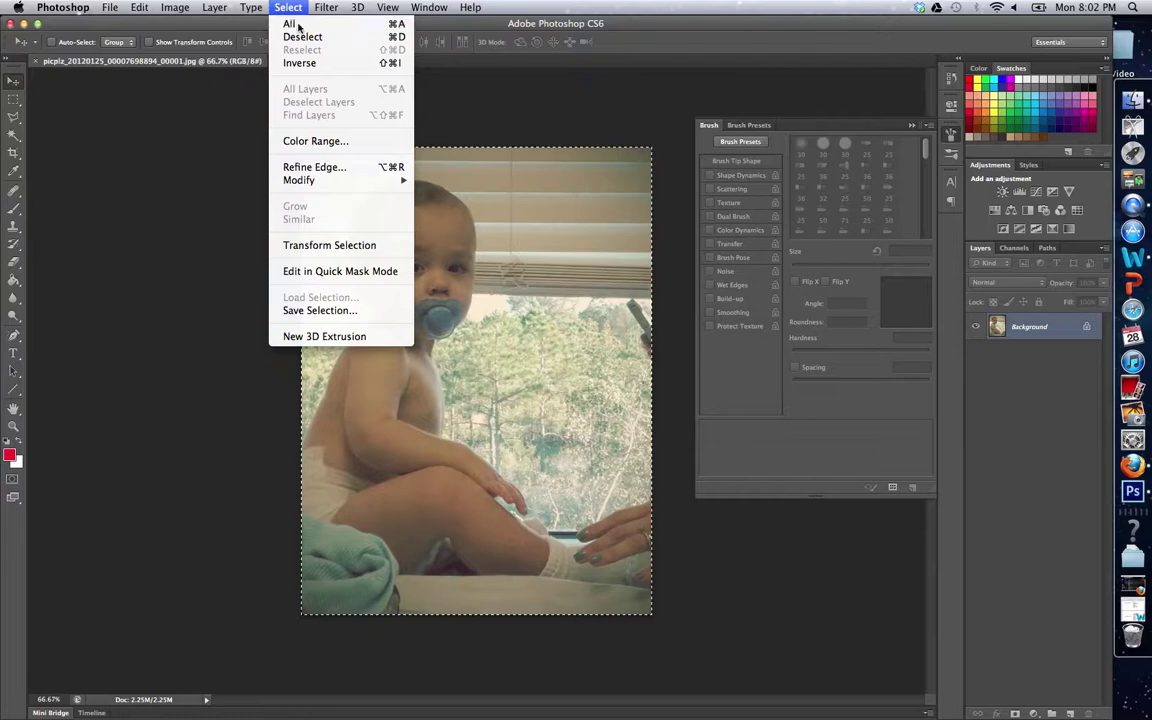
click(17, 101)
click(138, 133)
click(280, 7)
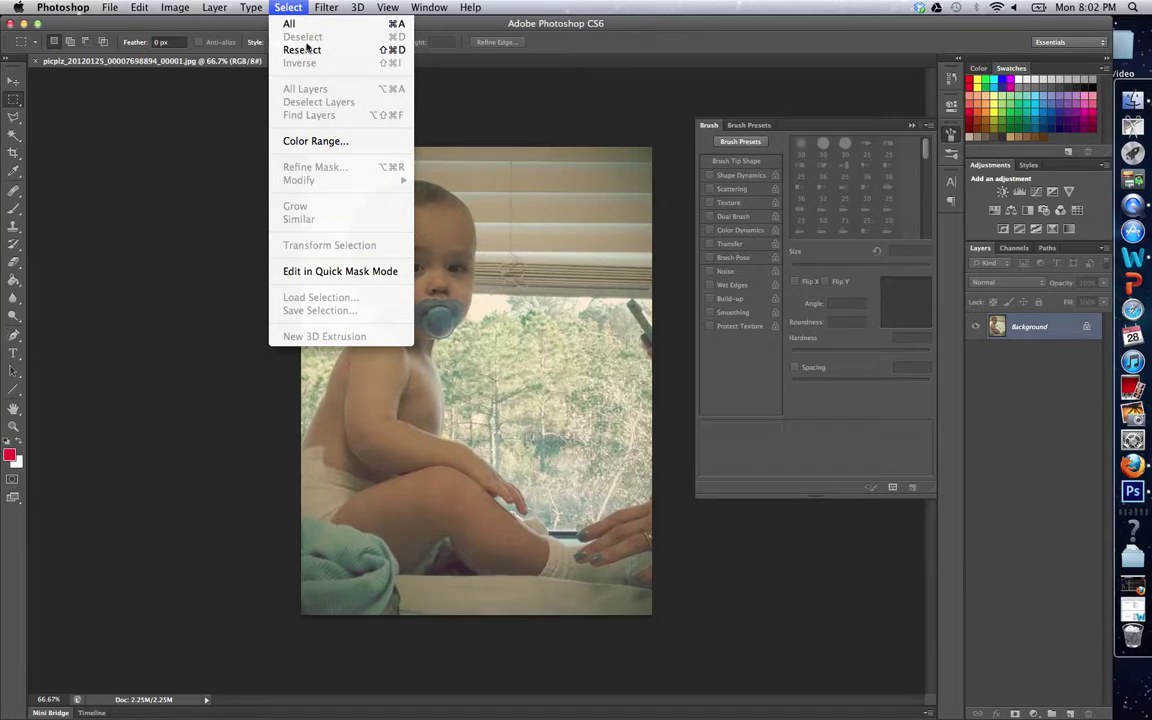
click(174, 137)
Step: Drag an Elliptical Marquee selection around the baby's head
click(15, 100)
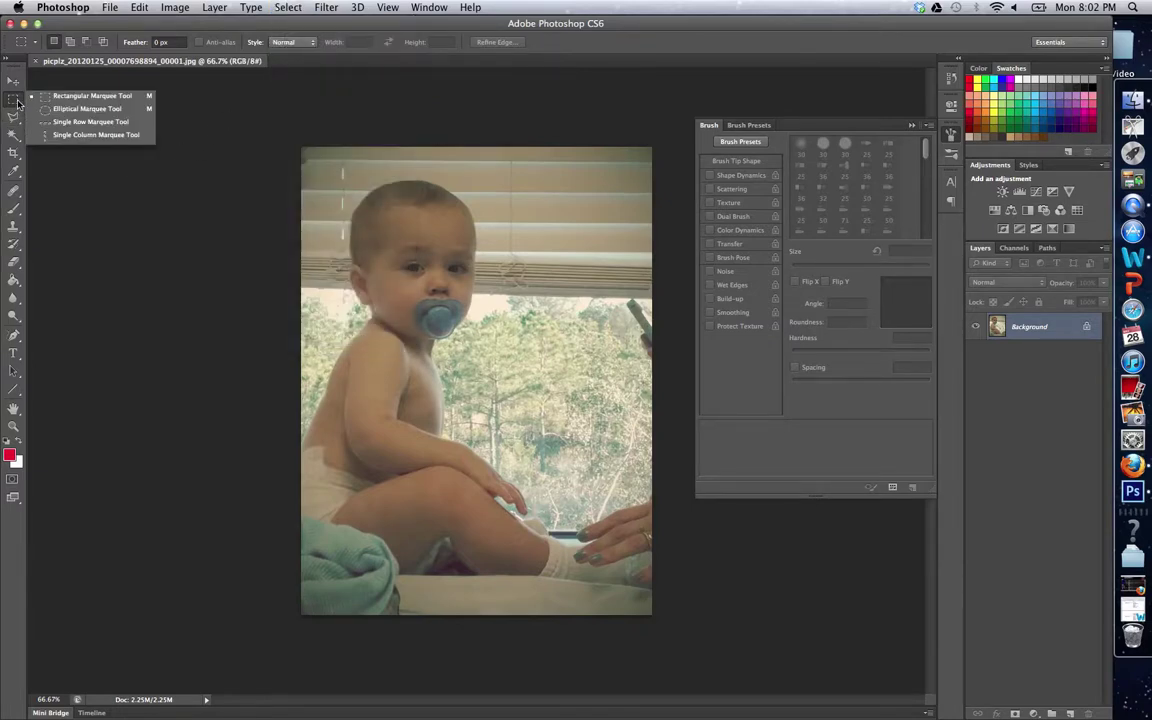
click(86, 108)
drag(348, 188, 490, 350)
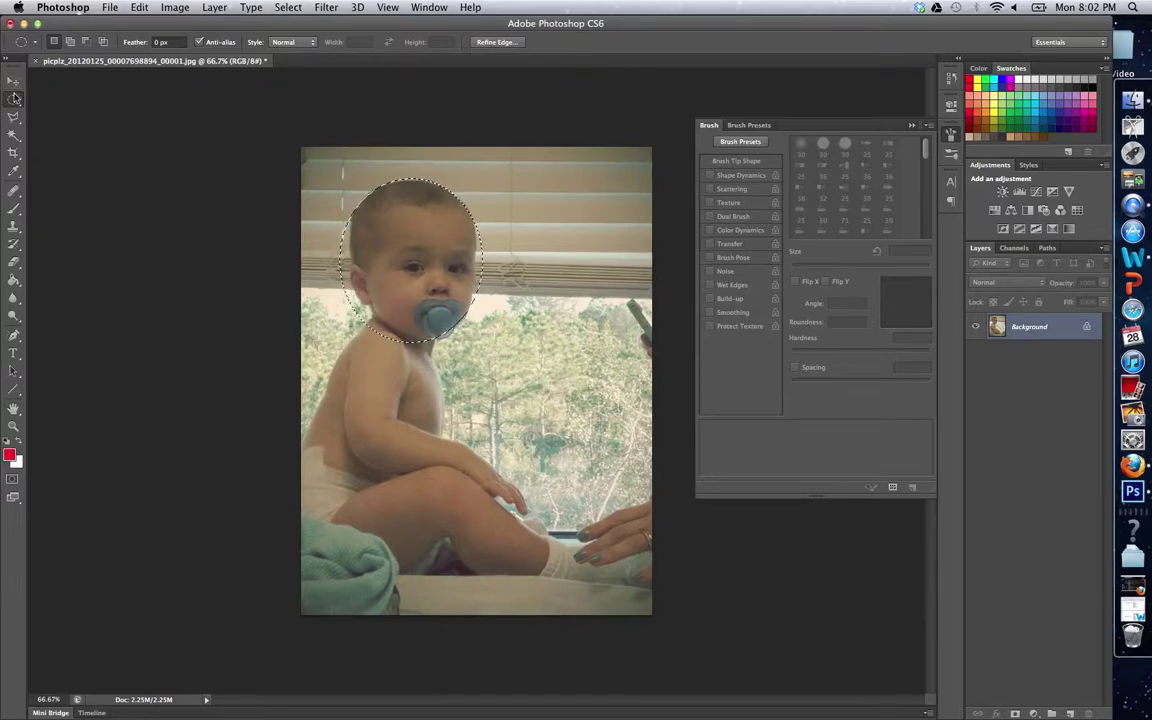
Step: Deselect the oval, switch to the Lasso Tool, and try a freehand outline around the head
click(122, 151)
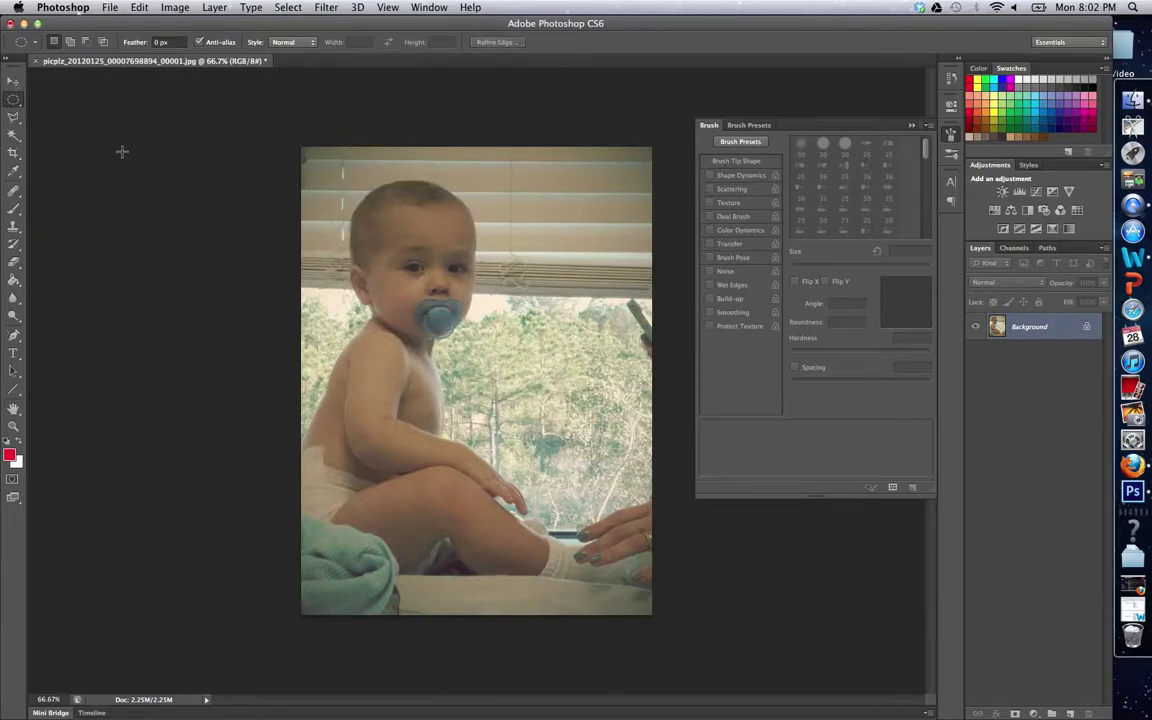
click(17, 122)
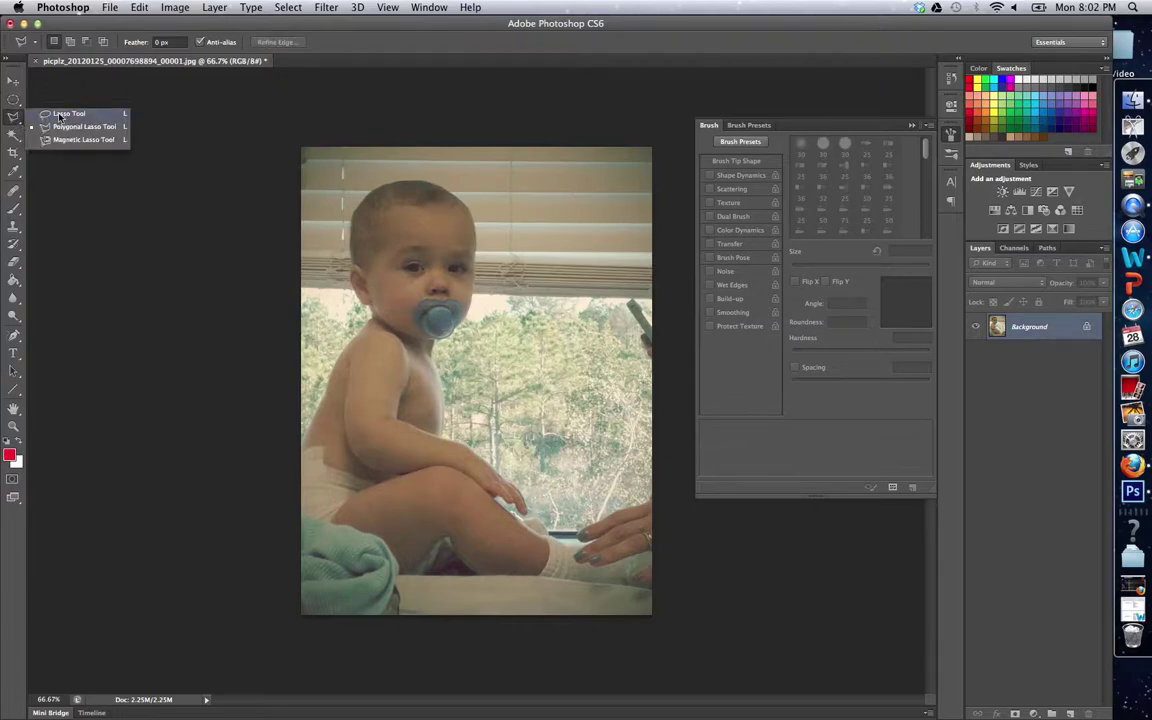
click(60, 115)
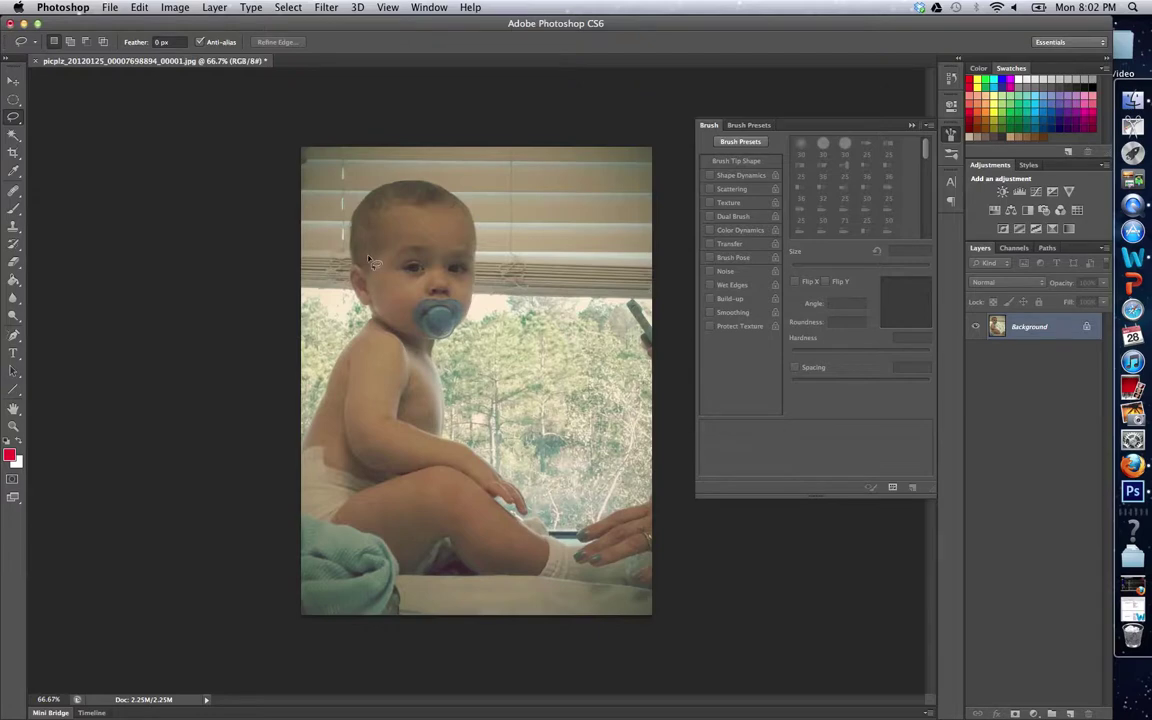
mouse_move(355, 266)
mouse_down()
mouse_move(354, 200)
mouse_move(375, 185)
mouse_up()
mouse_move(539, 320)
mouse_down()
mouse_move(501, 377)
mouse_move(530, 430)
mouse_up()
click(530, 430)
Step: Redraw freehand lasso selections around the window and head, ending with one over the blinds
mouse_move(535, 330)
mouse_down()
mouse_move(594, 365)
mouse_move(632, 280)
mouse_up()
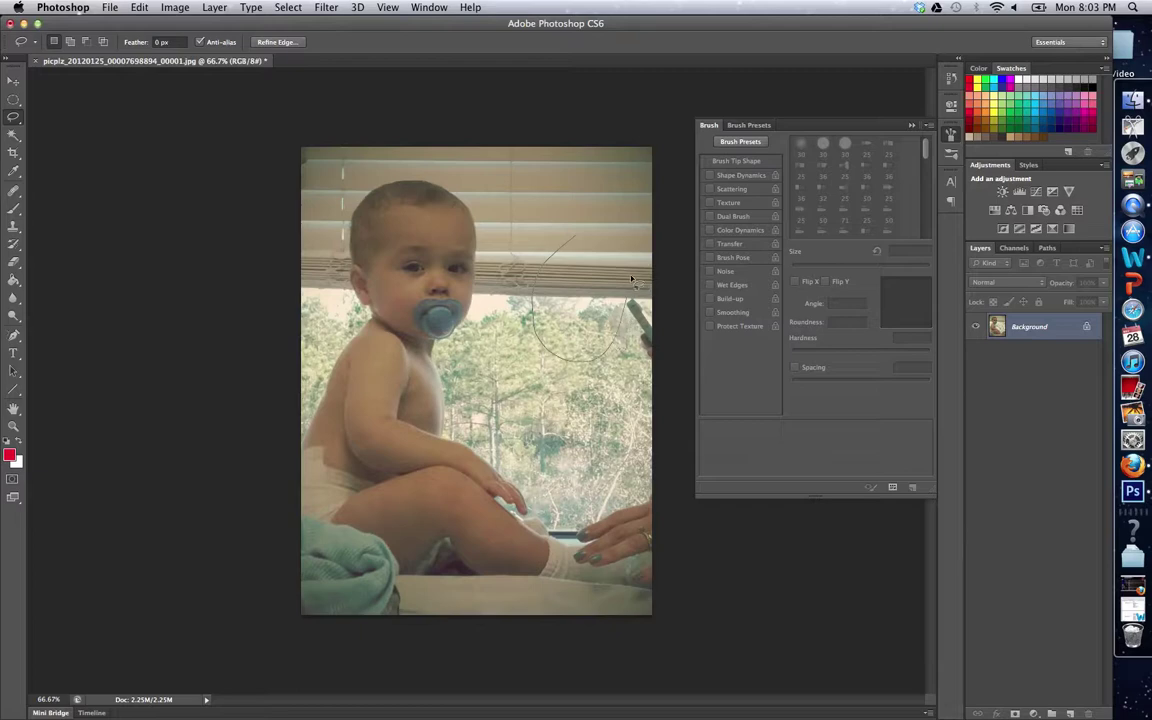
drag(586, 222, 585, 220)
click(410, 183)
drag(470, 350, 480, 243)
drag(430, 199, 362, 189)
mouse_move(484, 222)
mouse_down()
mouse_move(481, 300)
mouse_move(541, 328)
mouse_move(577, 307)
mouse_move(561, 259)
mouse_move(490, 224)
mouse_up()
click(15, 119)
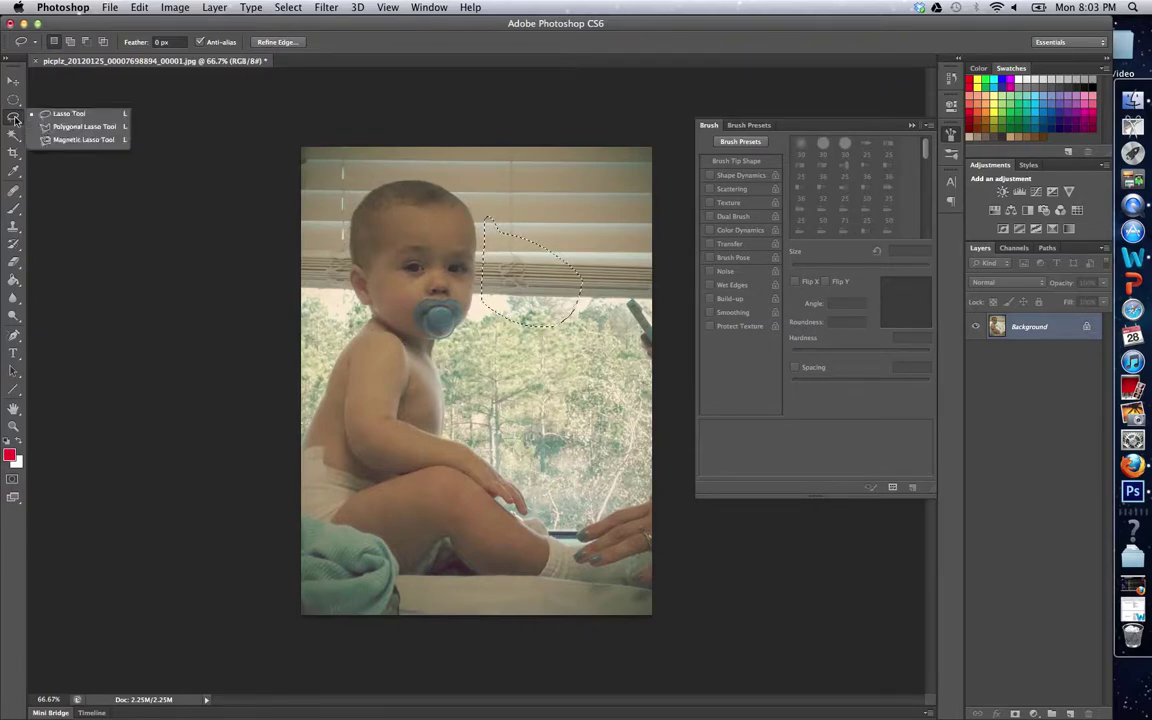
Step: Switch to the Polygonal Lasso, deselect the blinds, and place corners along the head's top
click(72, 130)
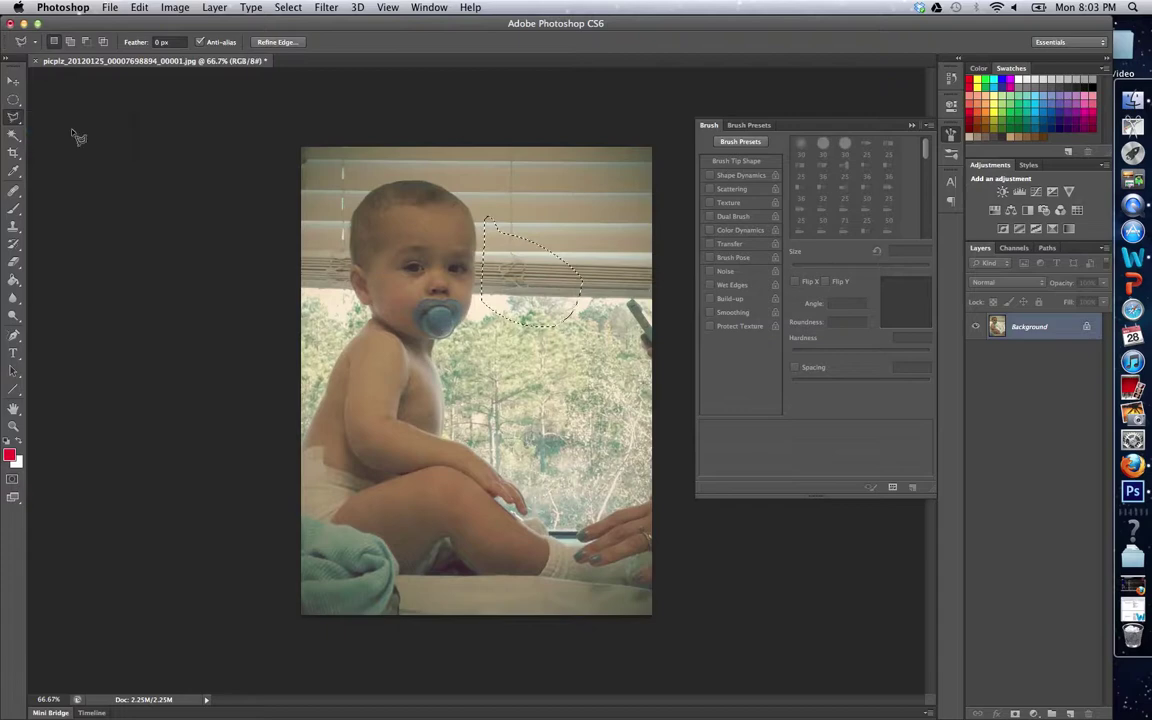
key(super+d)
click(364, 199)
click(490, 176)
click(384, 188)
click(456, 201)
click(509, 242)
Step: Add corners down the head's right side and under the chin, closing the head outline
click(509, 267)
click(501, 294)
click(487, 320)
click(537, 341)
click(376, 360)
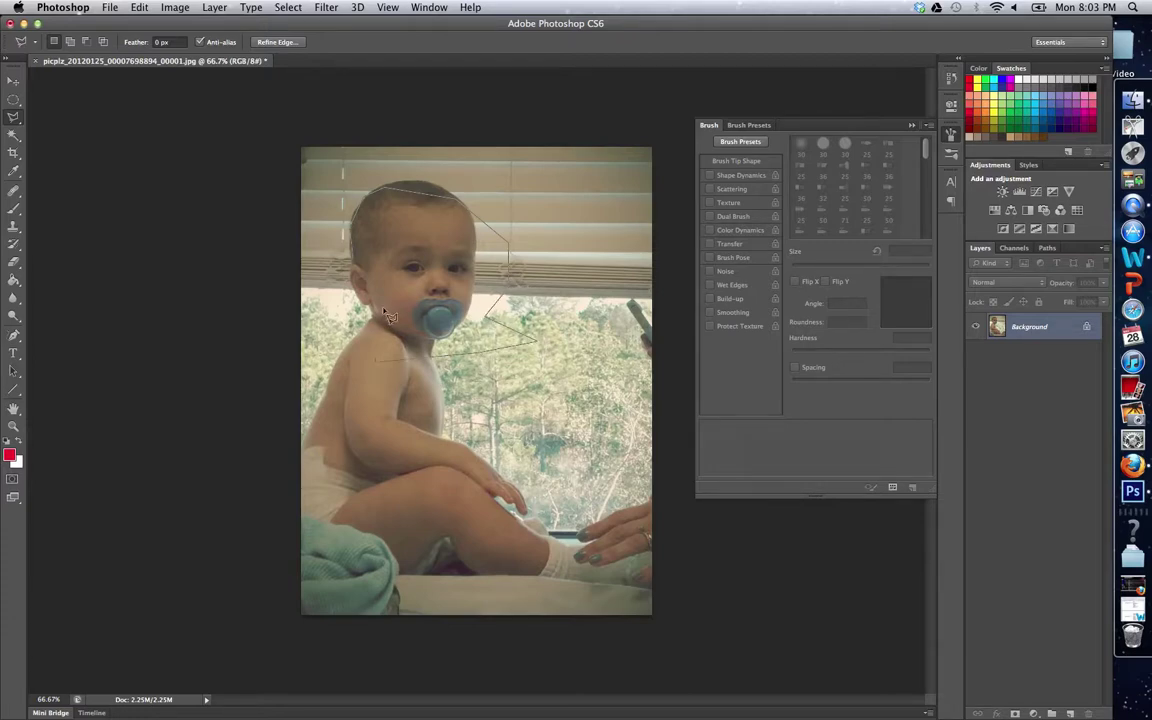
click(331, 290)
click(354, 264)
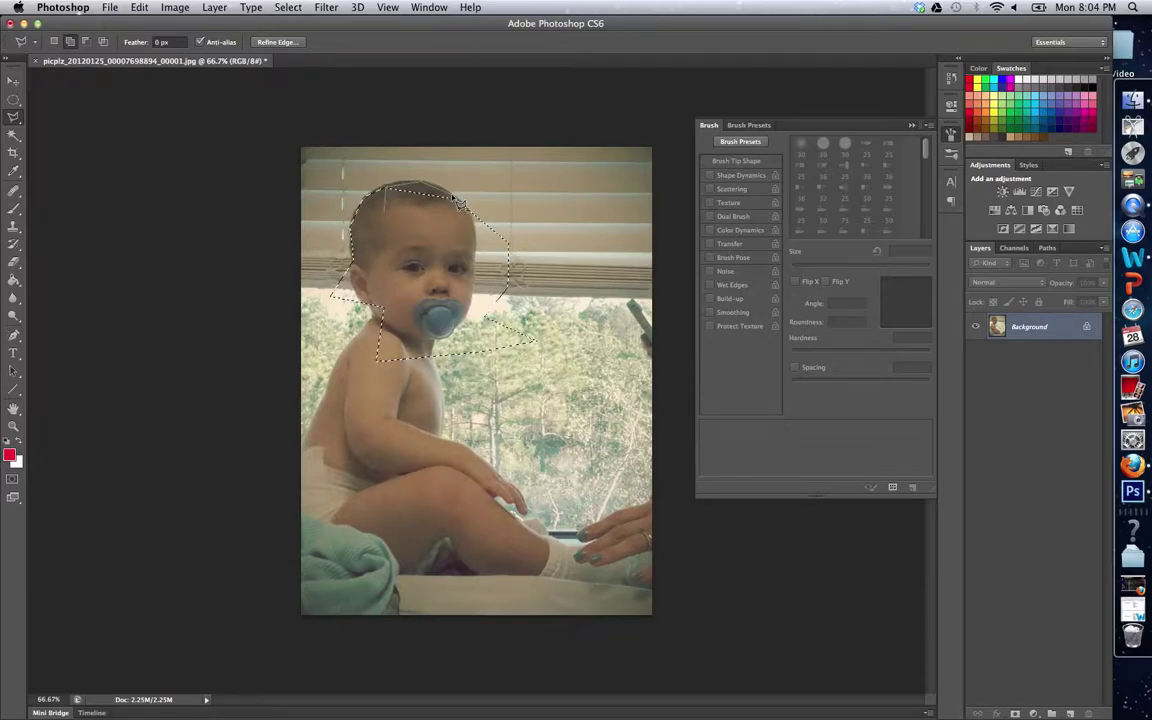
Step: Alt-subtract along the top of the head selection, then pick the Magic Wand and clear the selection
double_click(390, 219)
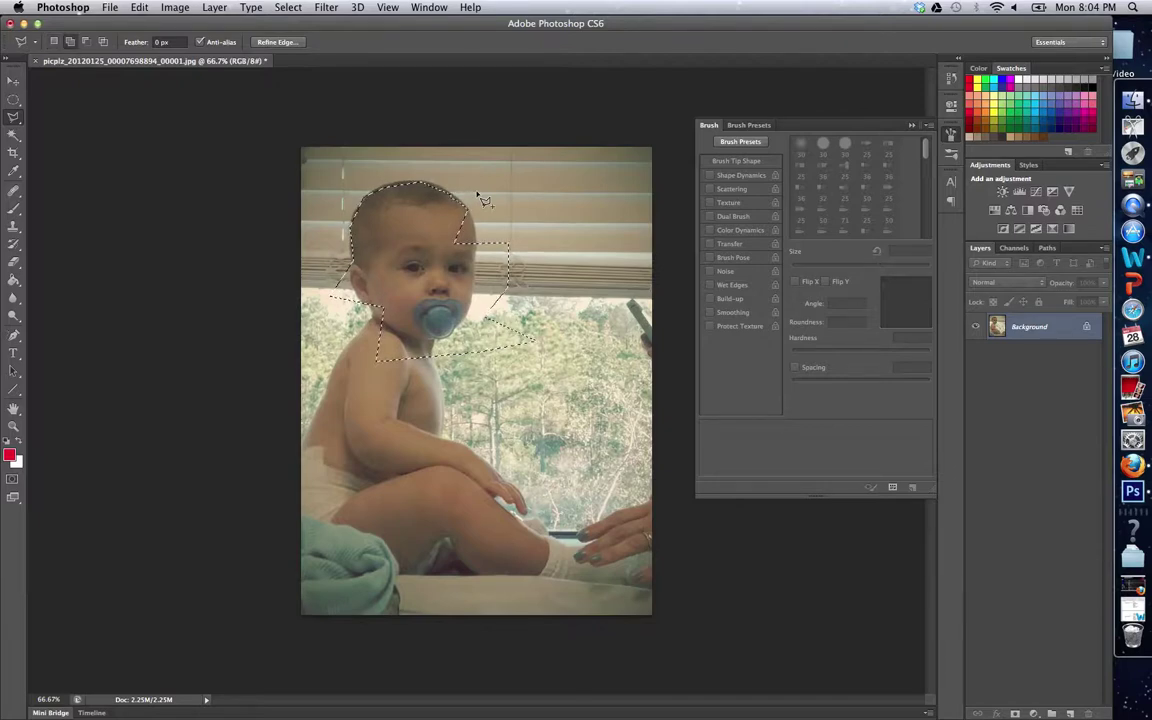
key(alt)
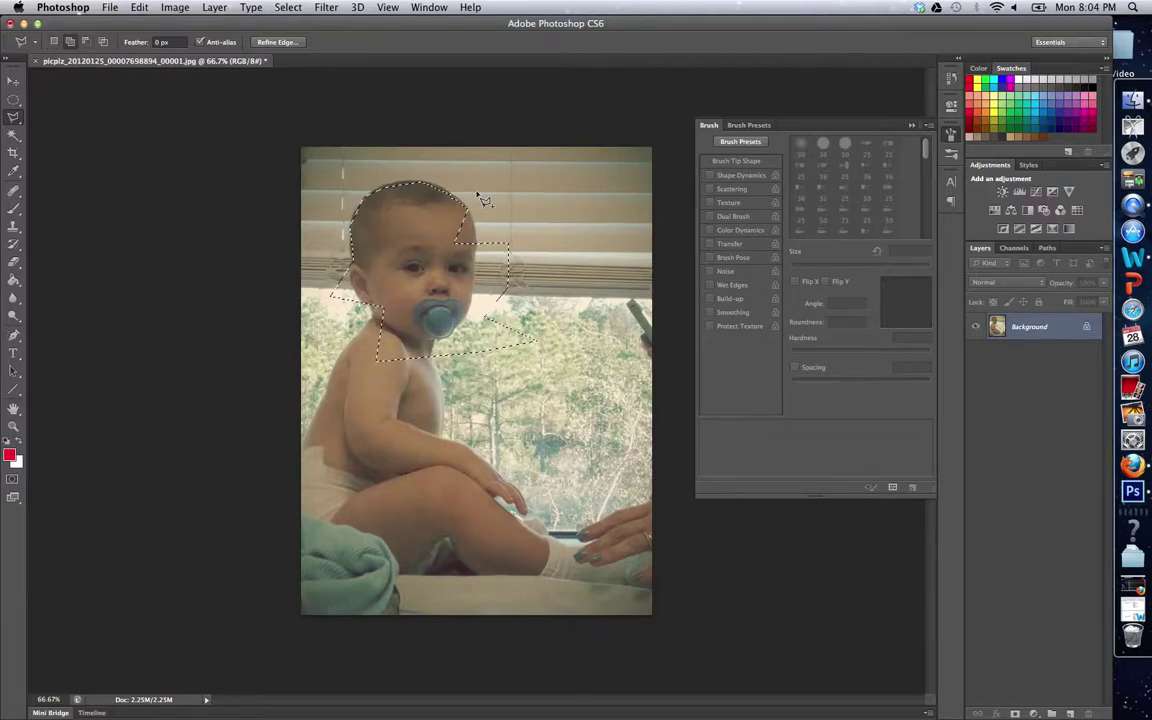
key(alt)
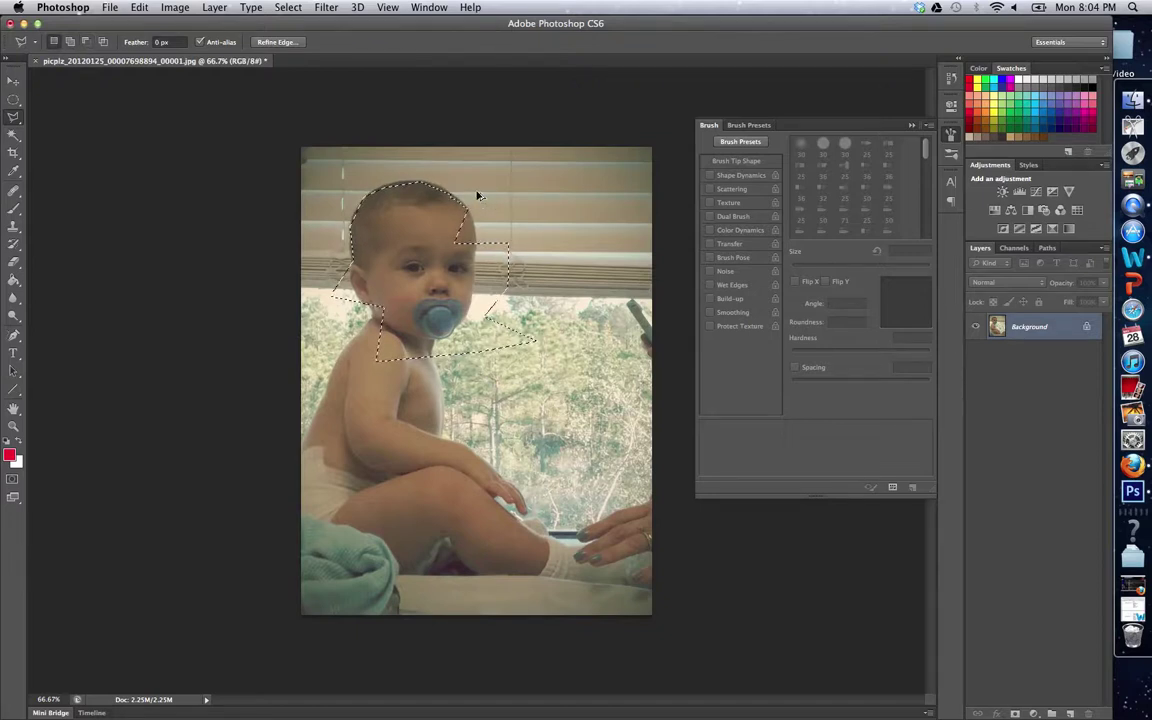
click(16, 133)
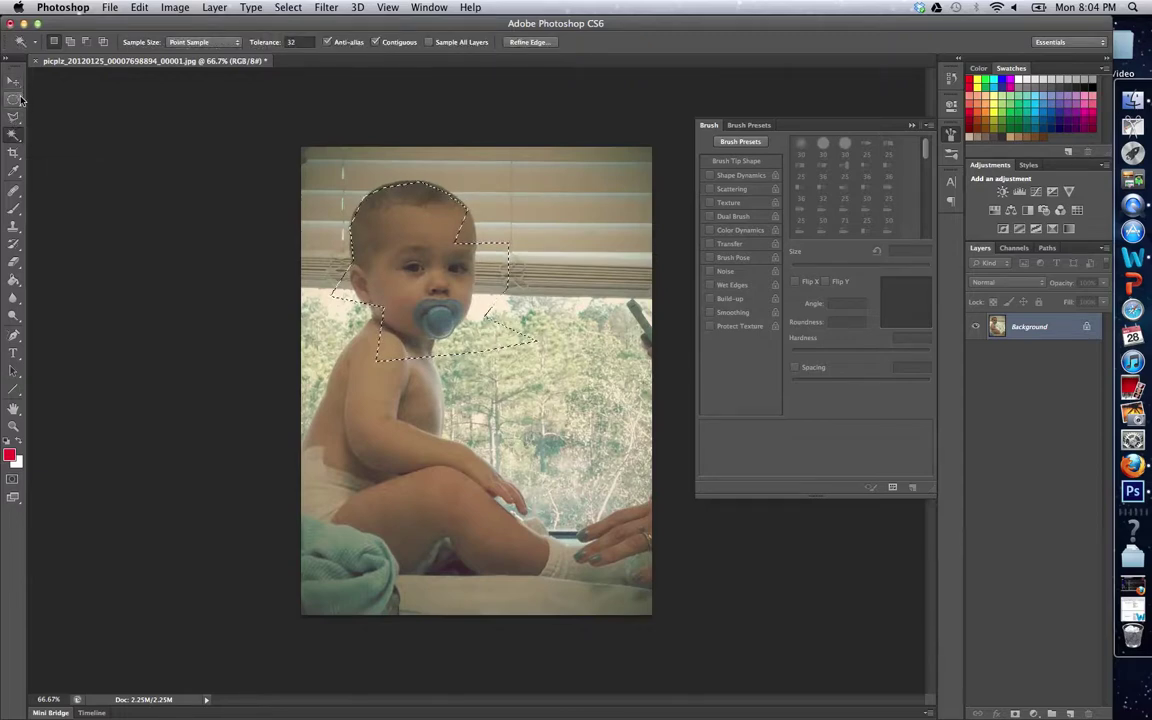
click(14, 99)
Step: Trace the baby's head with the Magnetic Lasso into a closed head selection
click(118, 126)
click(13, 119)
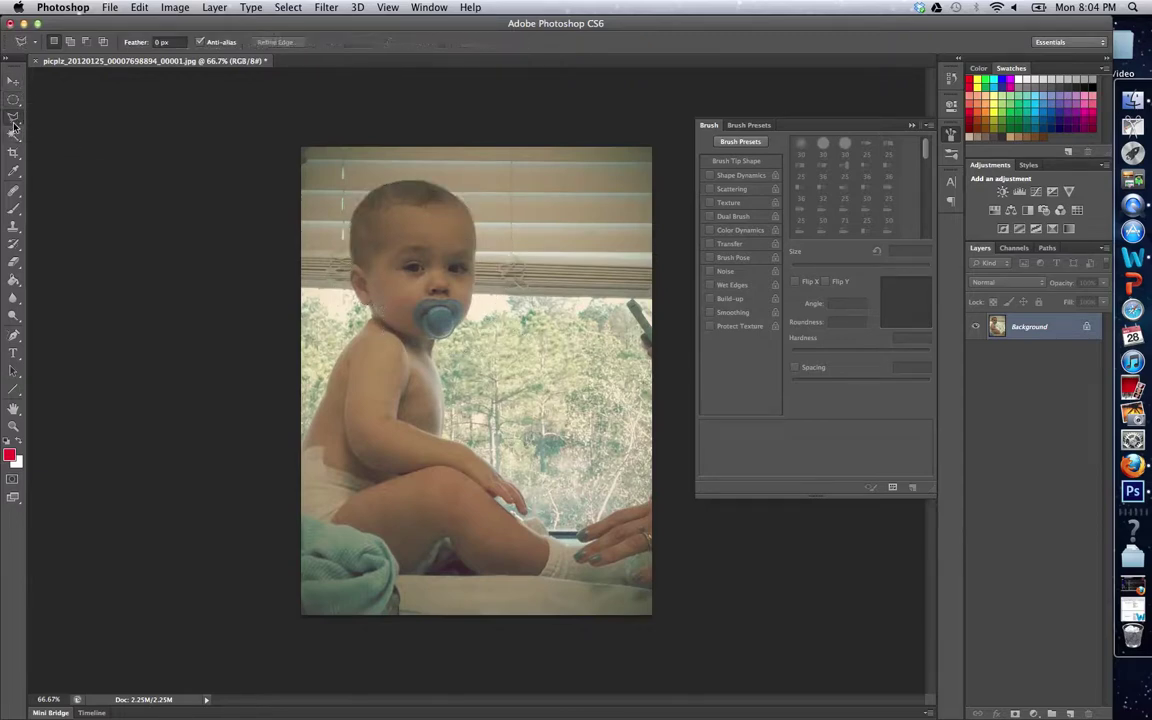
click(13, 122)
click(65, 137)
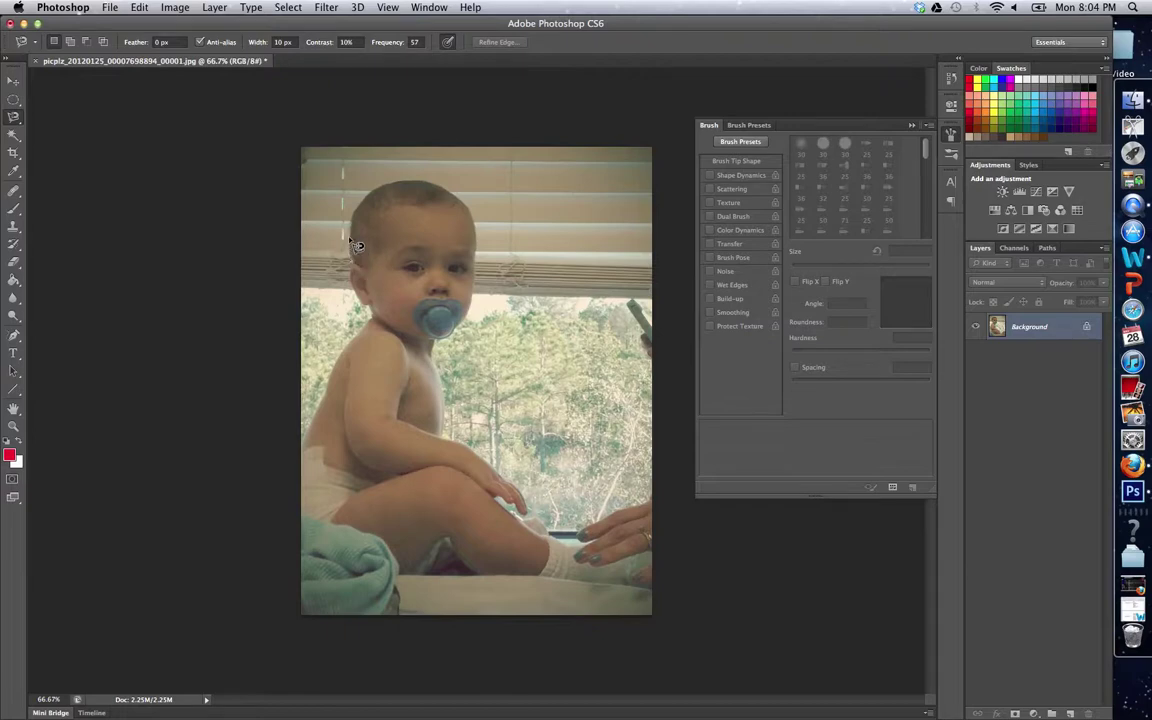
click(390, 190)
double_click(344, 261)
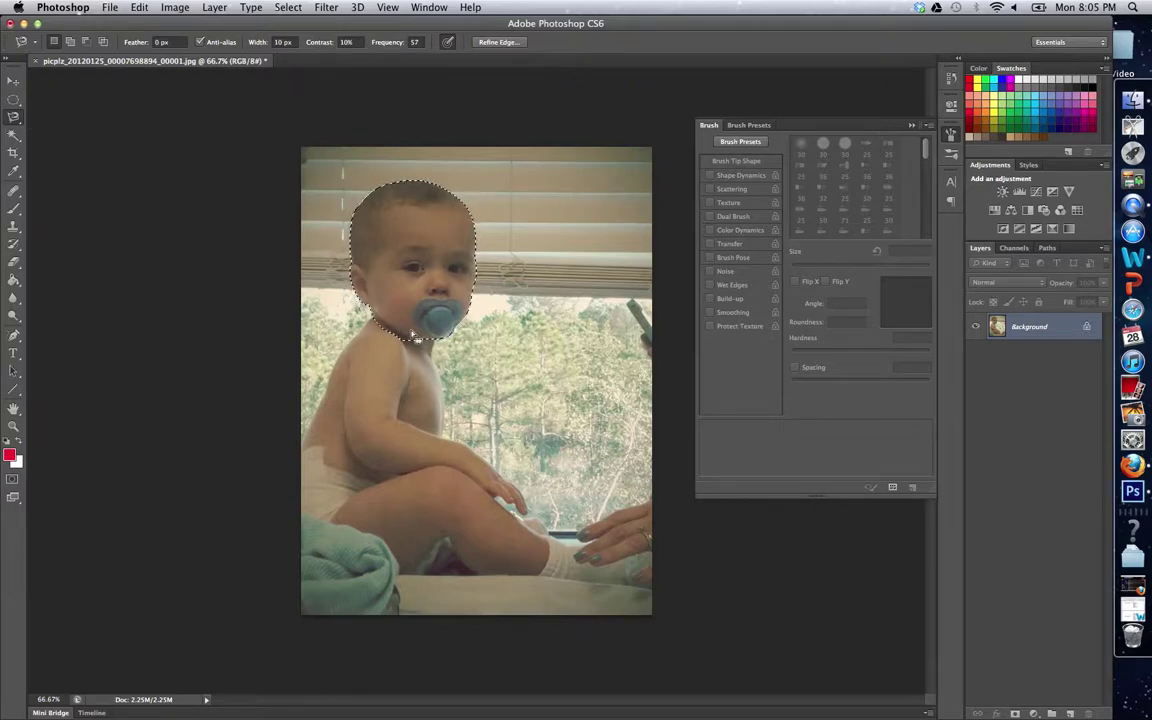
Step: Check the lasso variants, then clear the head selection with Ctrl+D
click(15, 117)
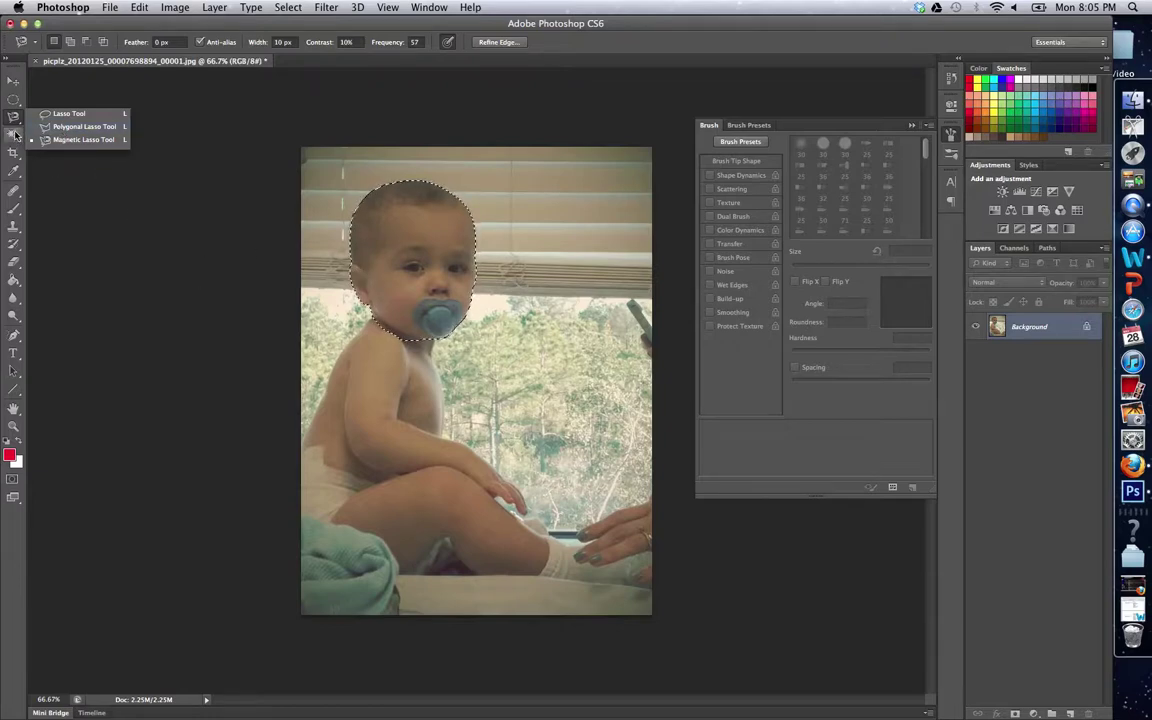
click(46, 143)
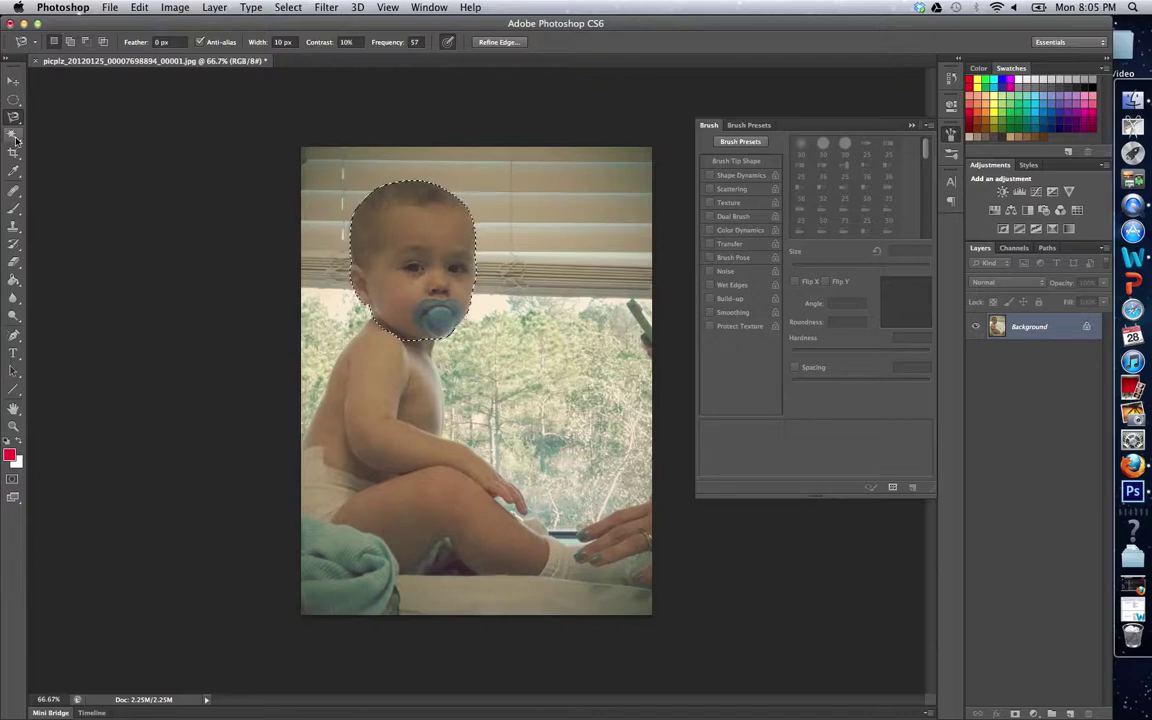
key(ctrl+d)
click(14, 100)
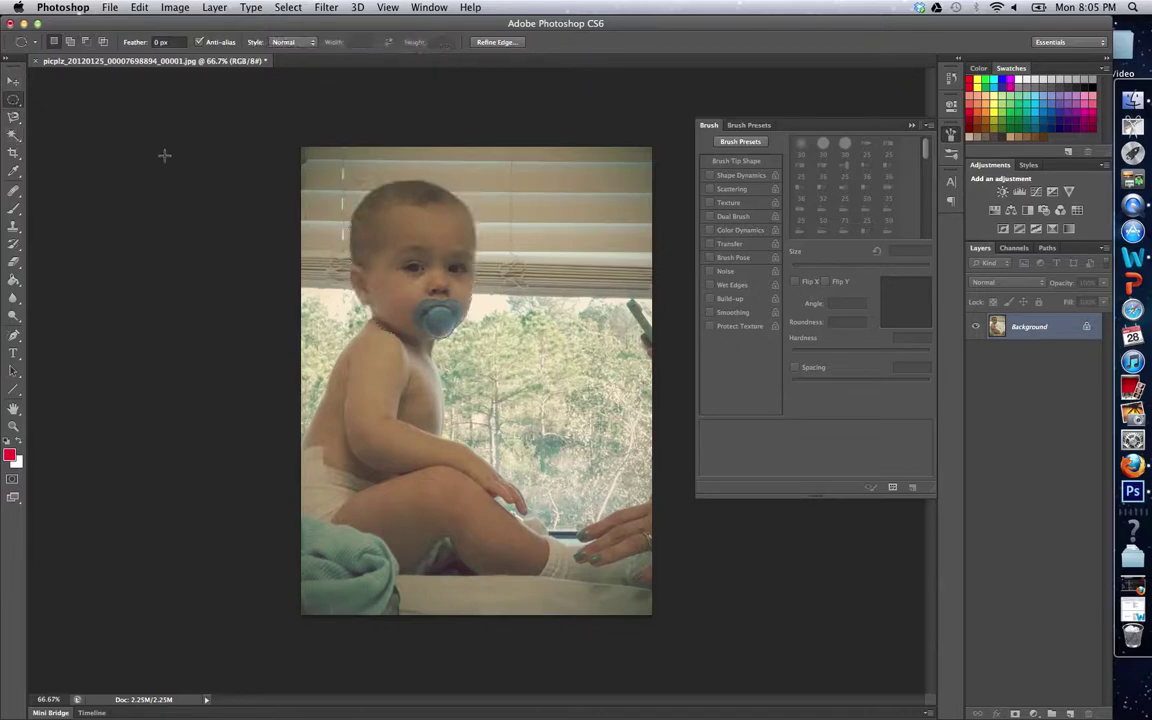
Step: With the Magic Wand, select the blue pacifier, then the baby's skin and leg
click(14, 134)
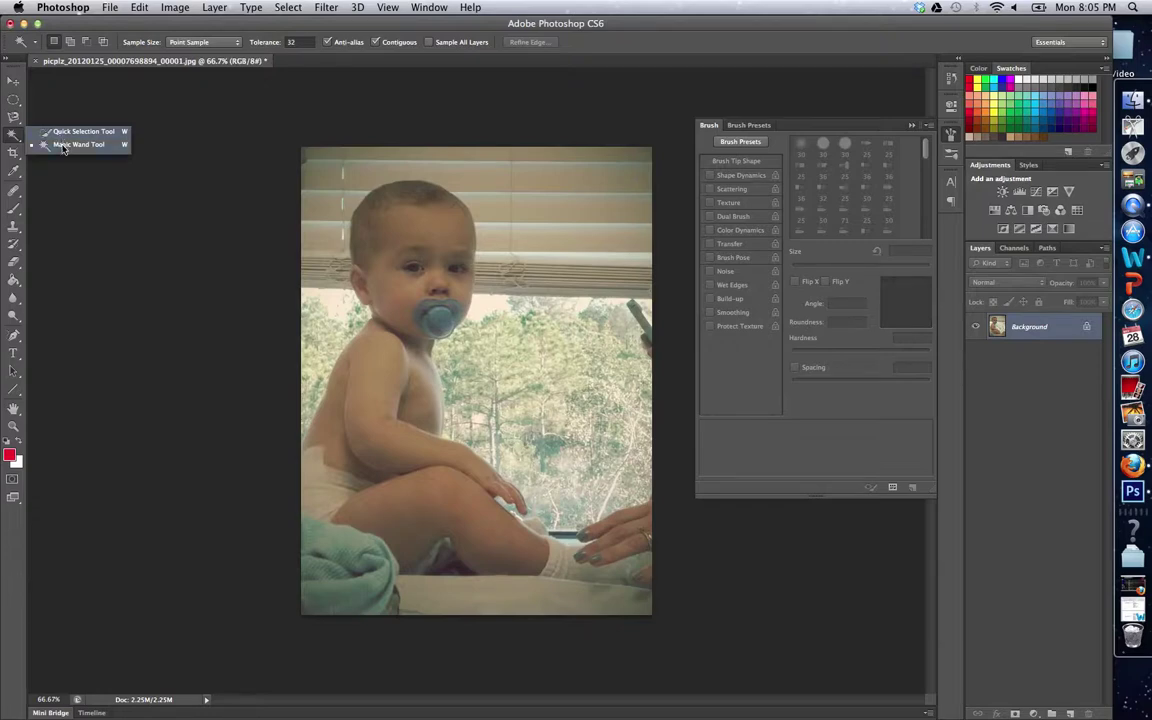
click(63, 146)
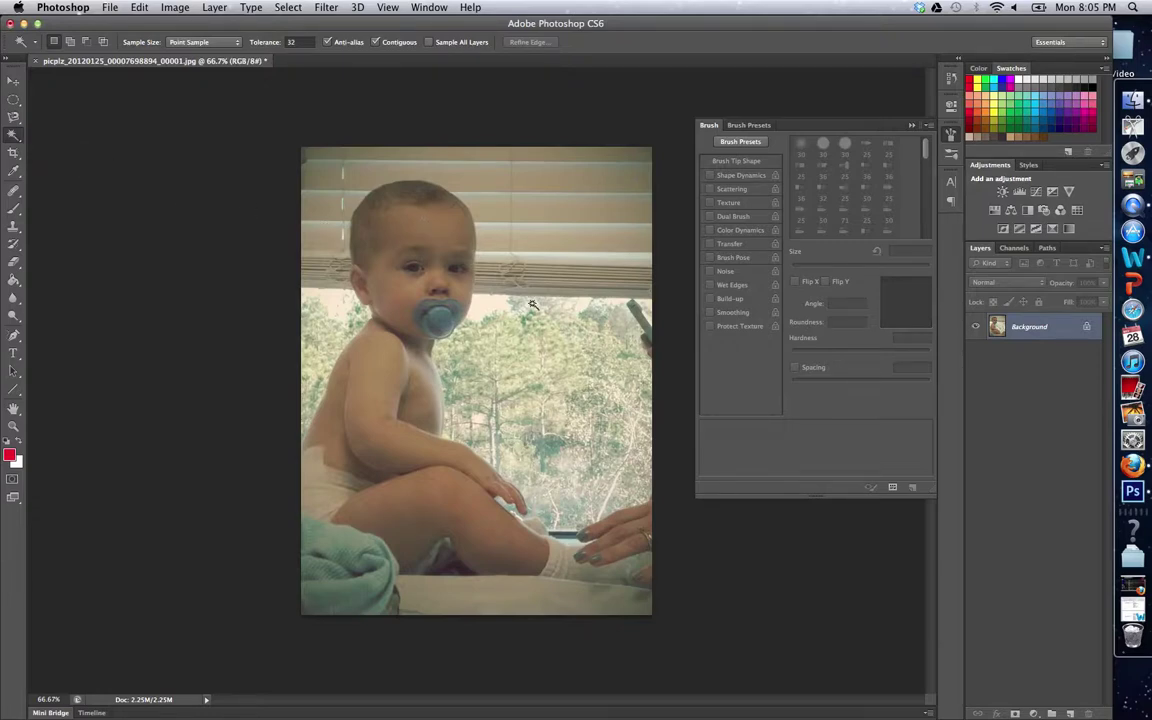
click(441, 318)
click(452, 505)
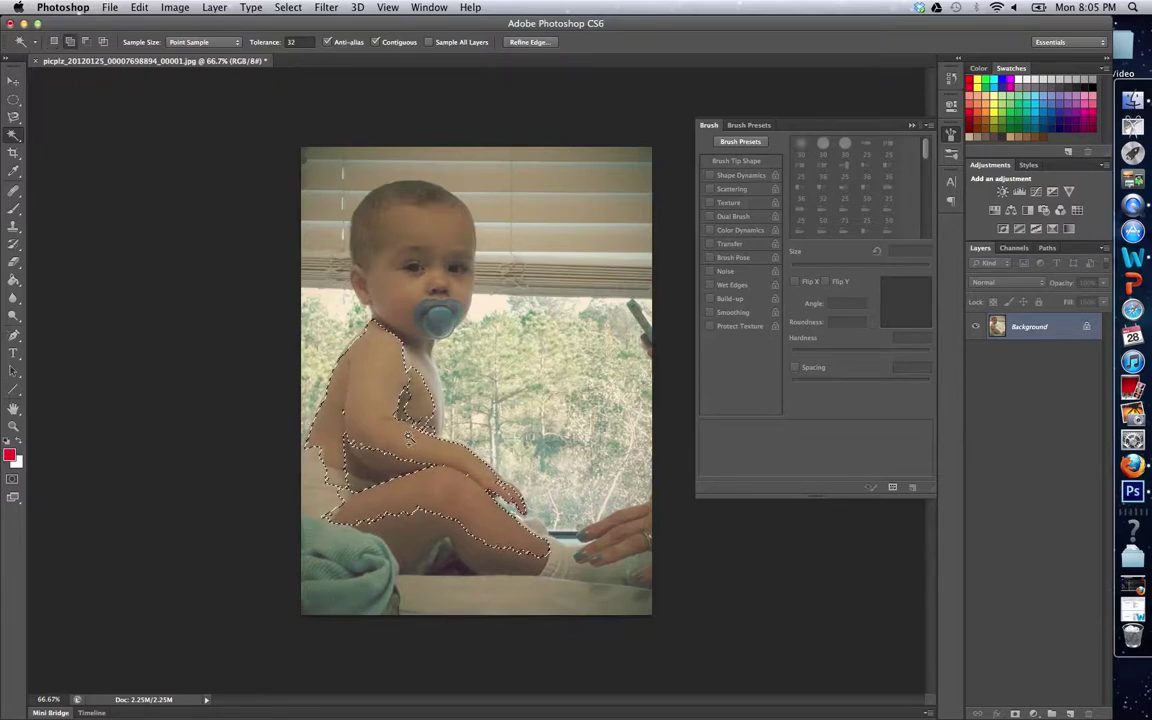
Step: Shift-add the window, trees, blinds, face and eyes, then Select > Deselect
key(shift)
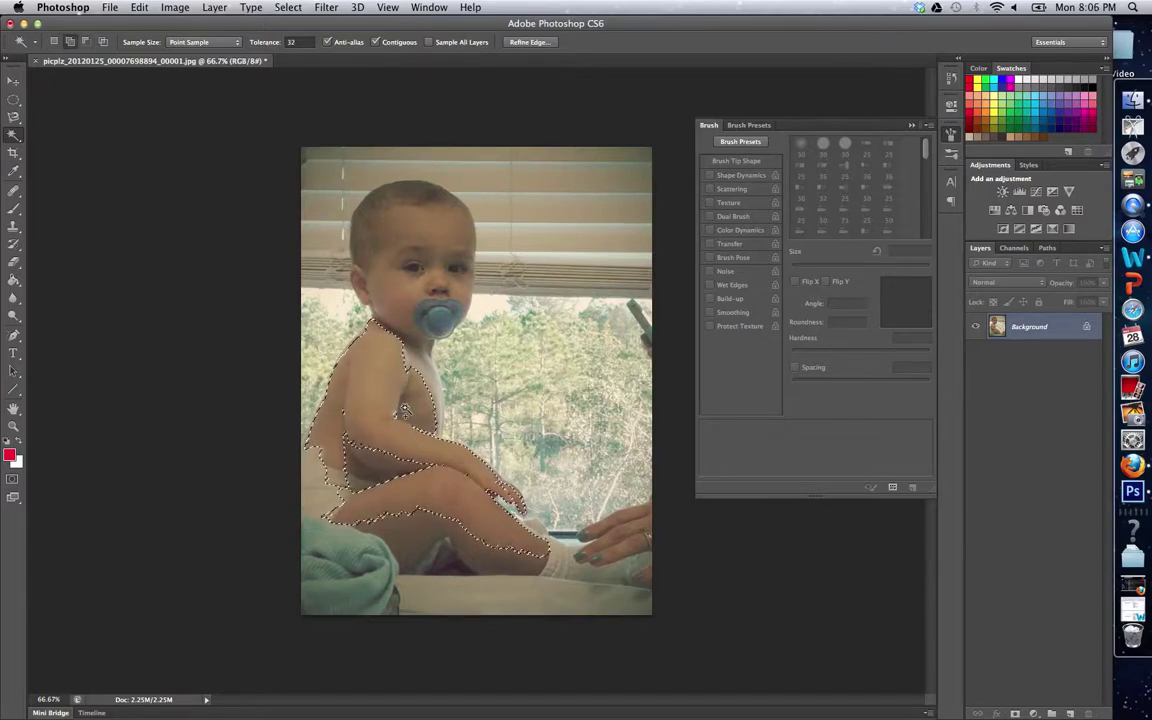
shift+click(447, 350)
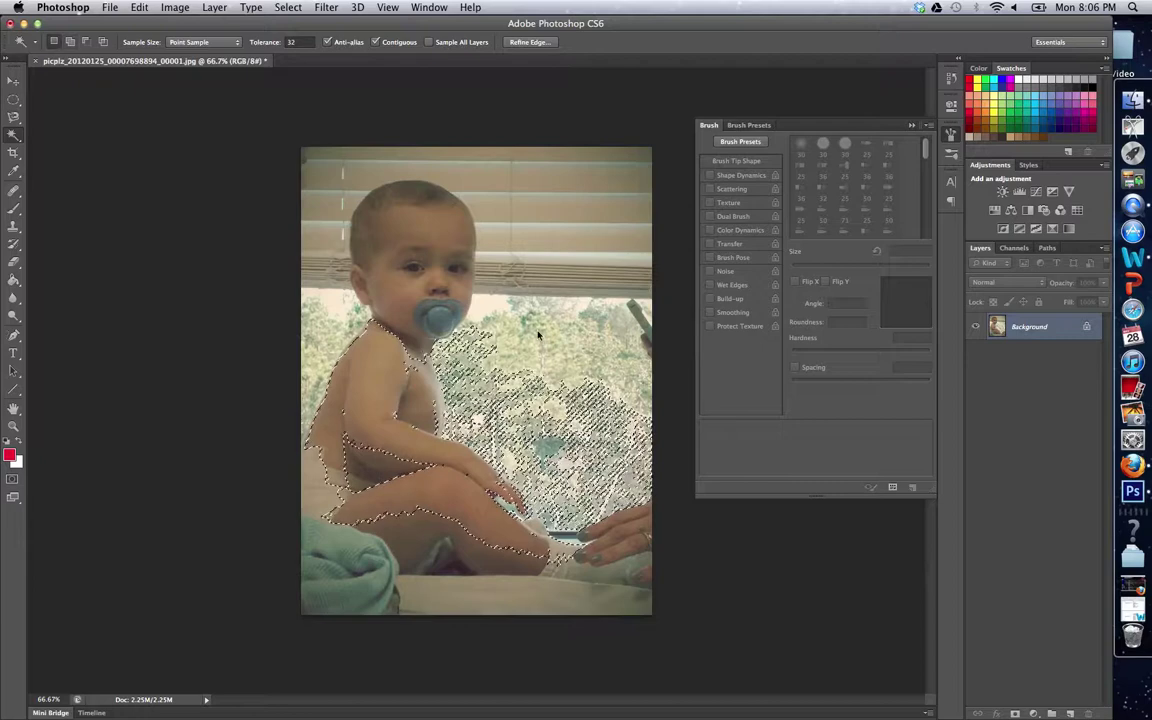
shift+click(462, 337)
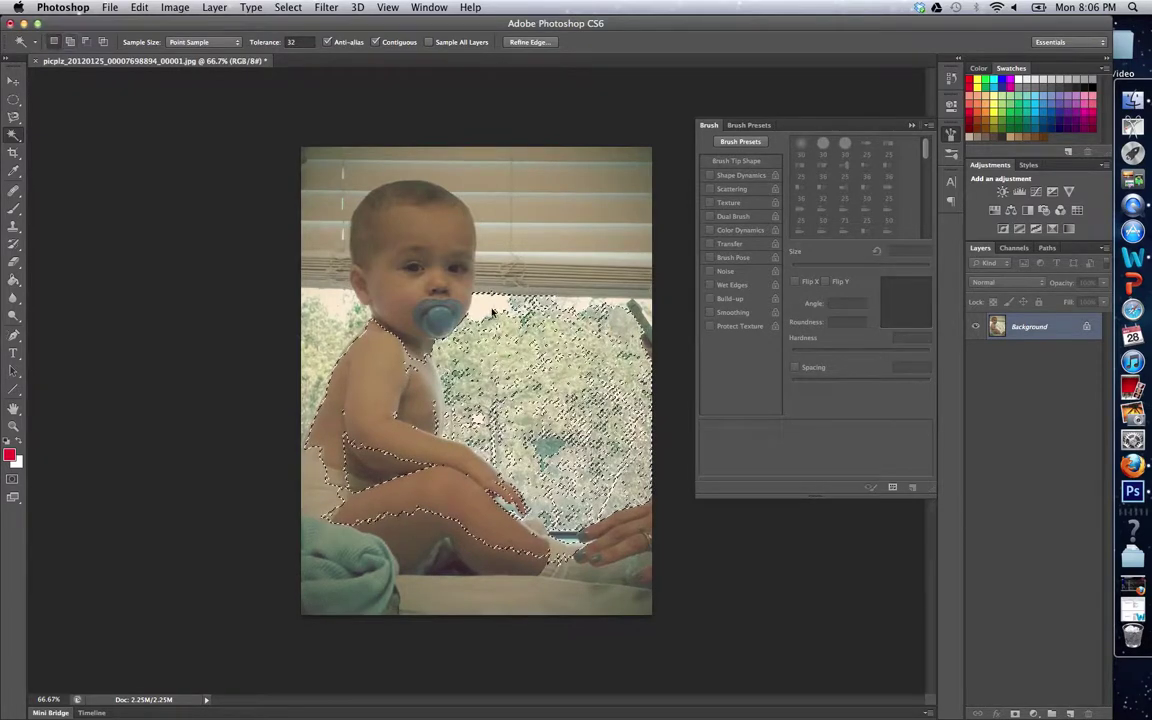
shift+click(488, 252)
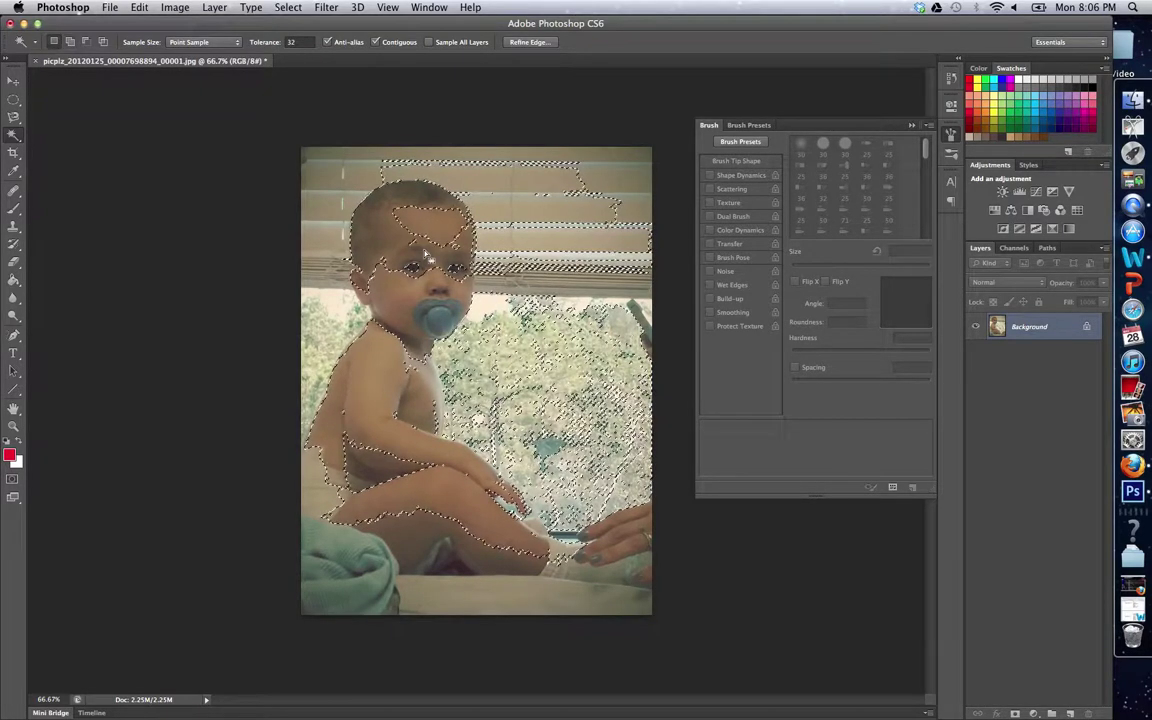
shift+click(440, 196)
shift+click(412, 266)
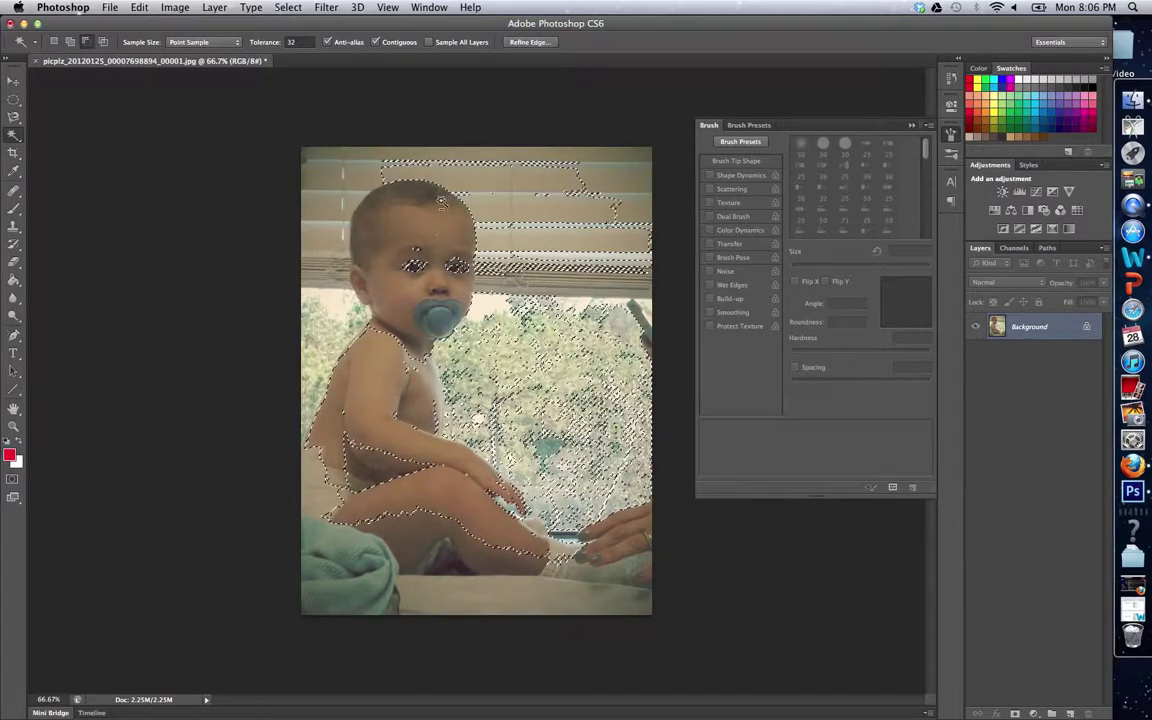
shift+click(456, 266)
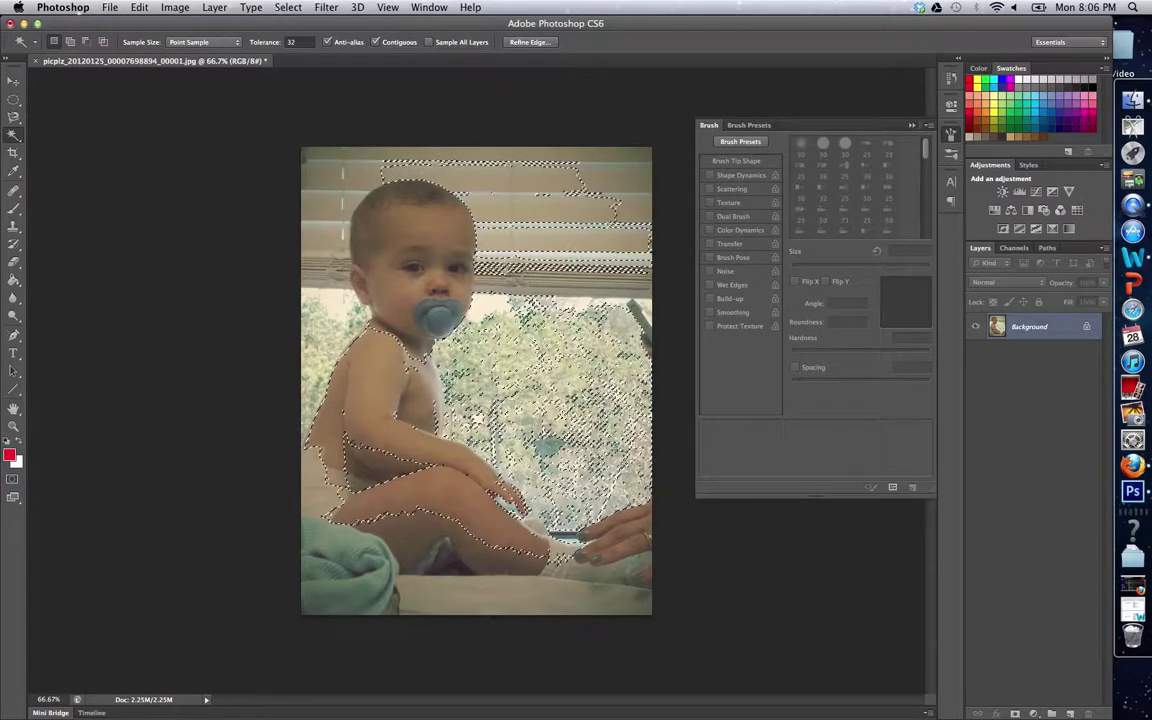
click(288, 7)
click(300, 34)
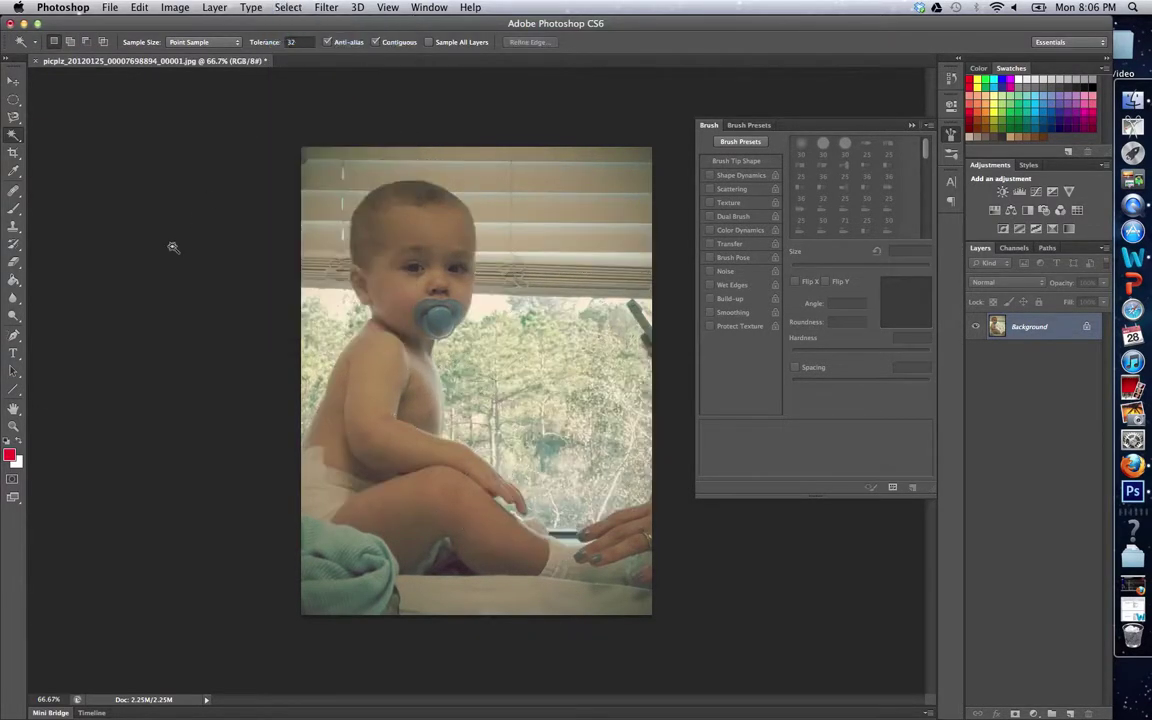
Step: With the Quick Selection Tool, paint from head to neck, then extend over the upper arm
click(14, 134)
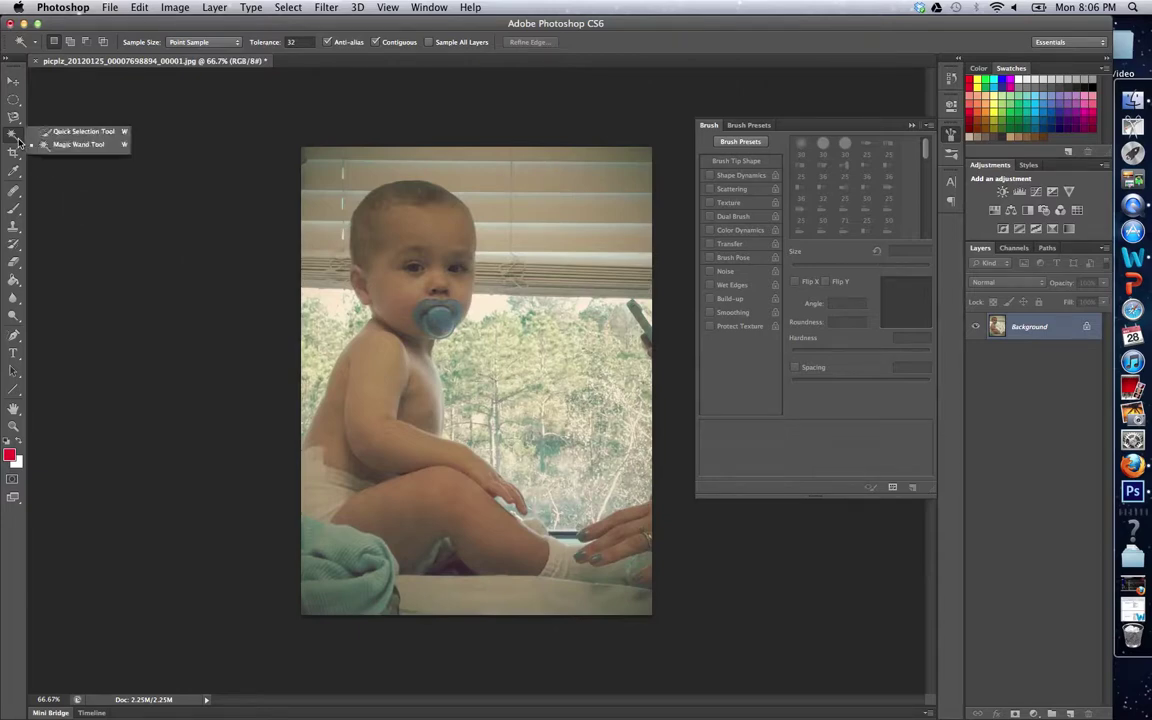
click(58, 133)
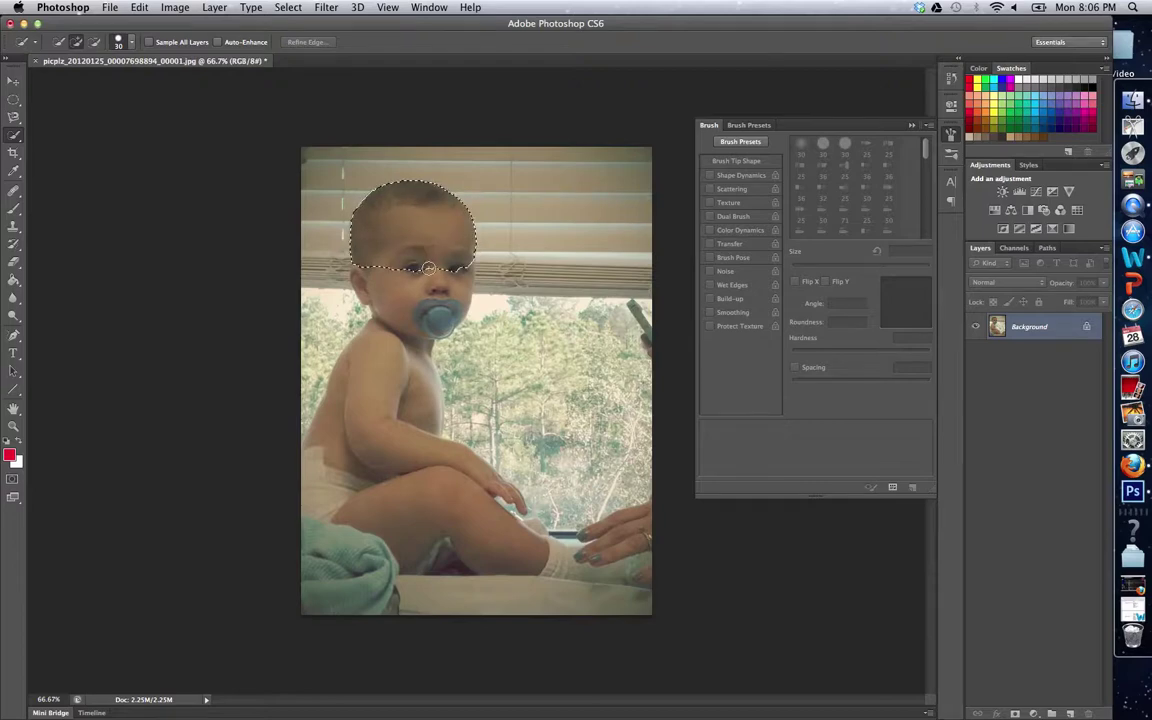
drag(428, 268, 428, 296)
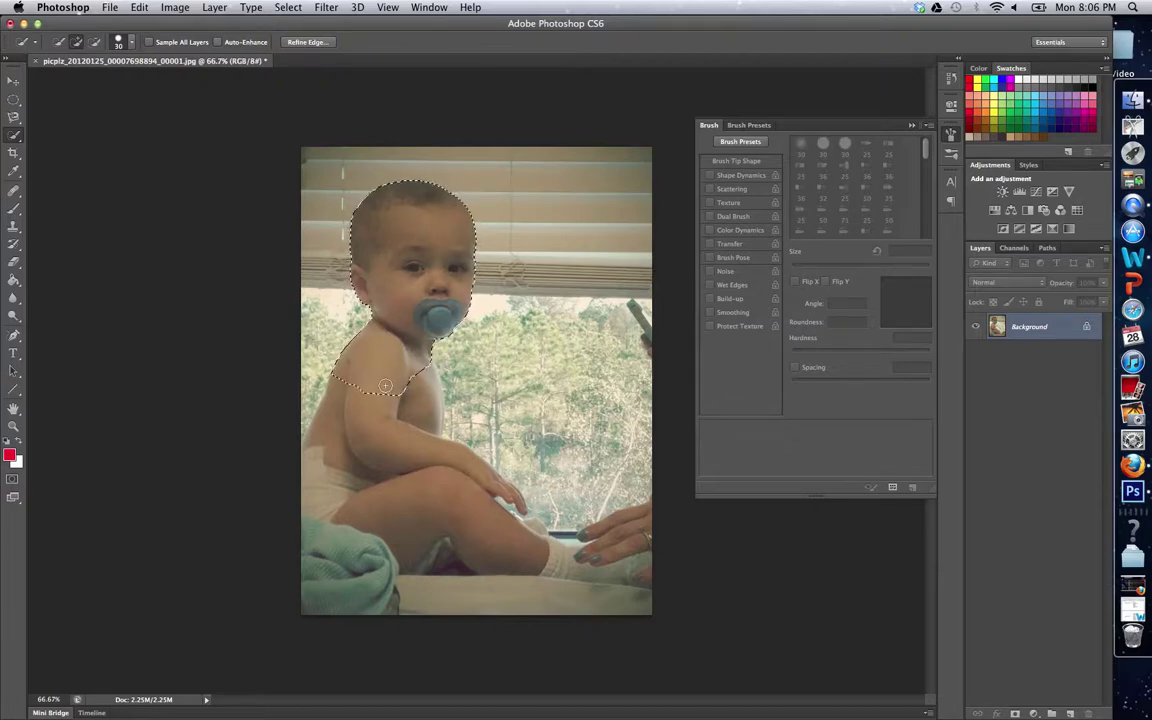
key(alt)
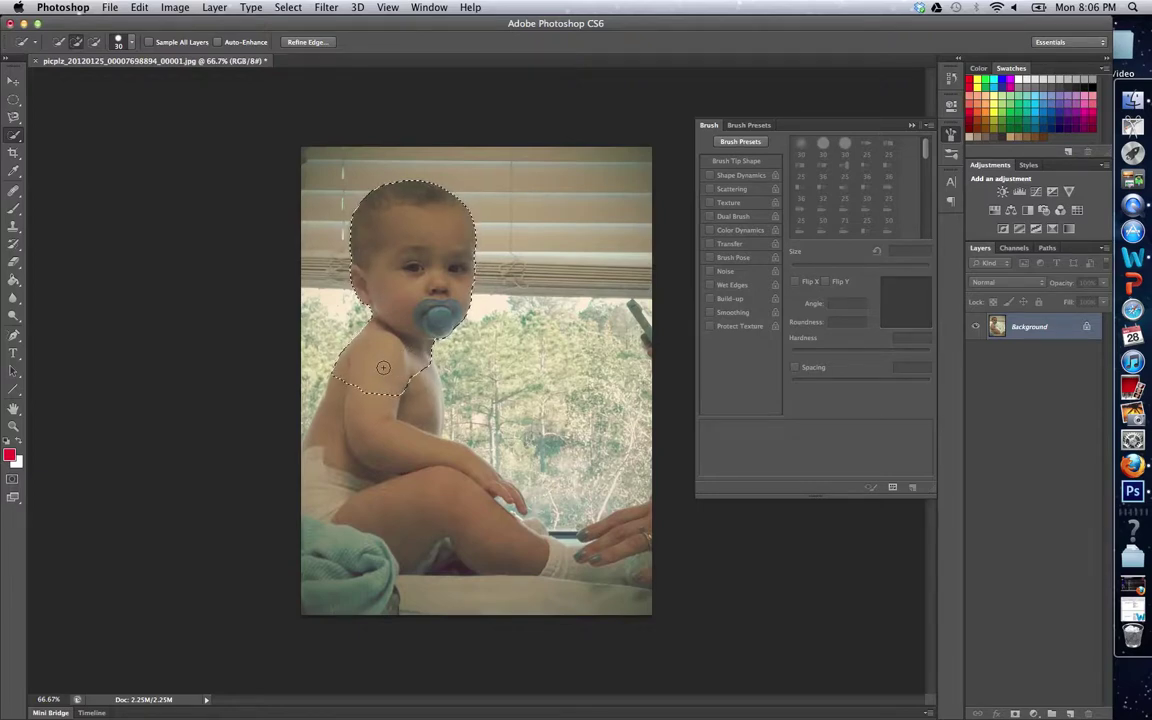
key(alt)
key(alt)
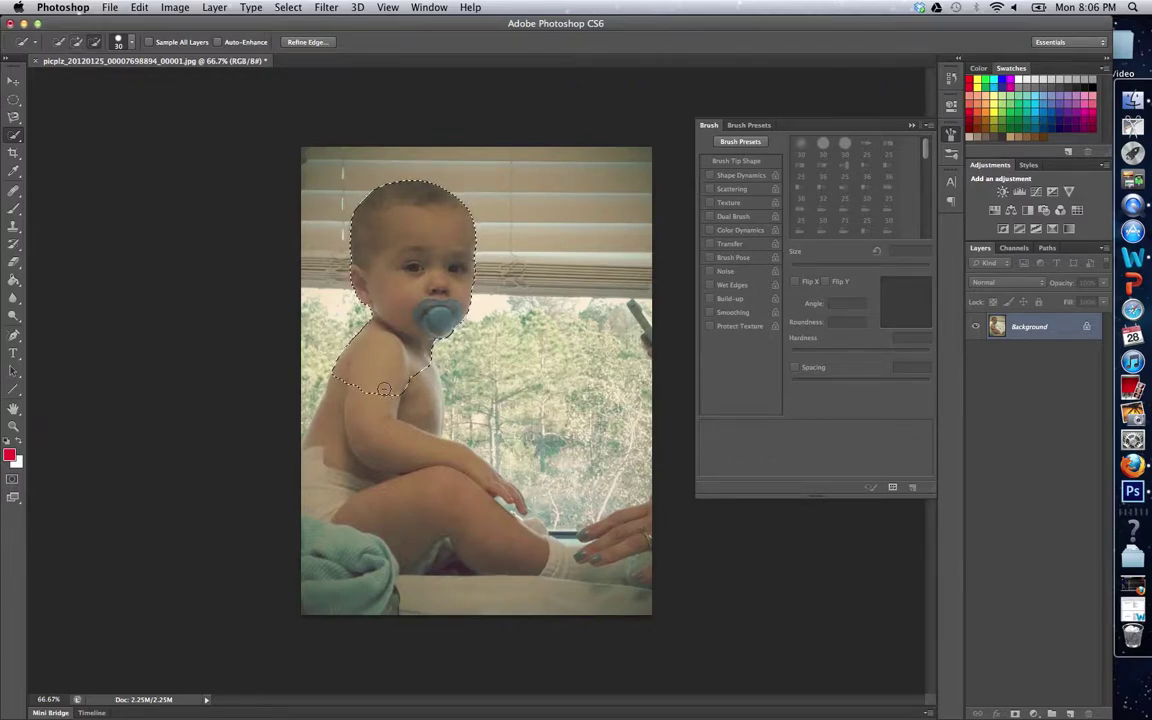
key(alt)
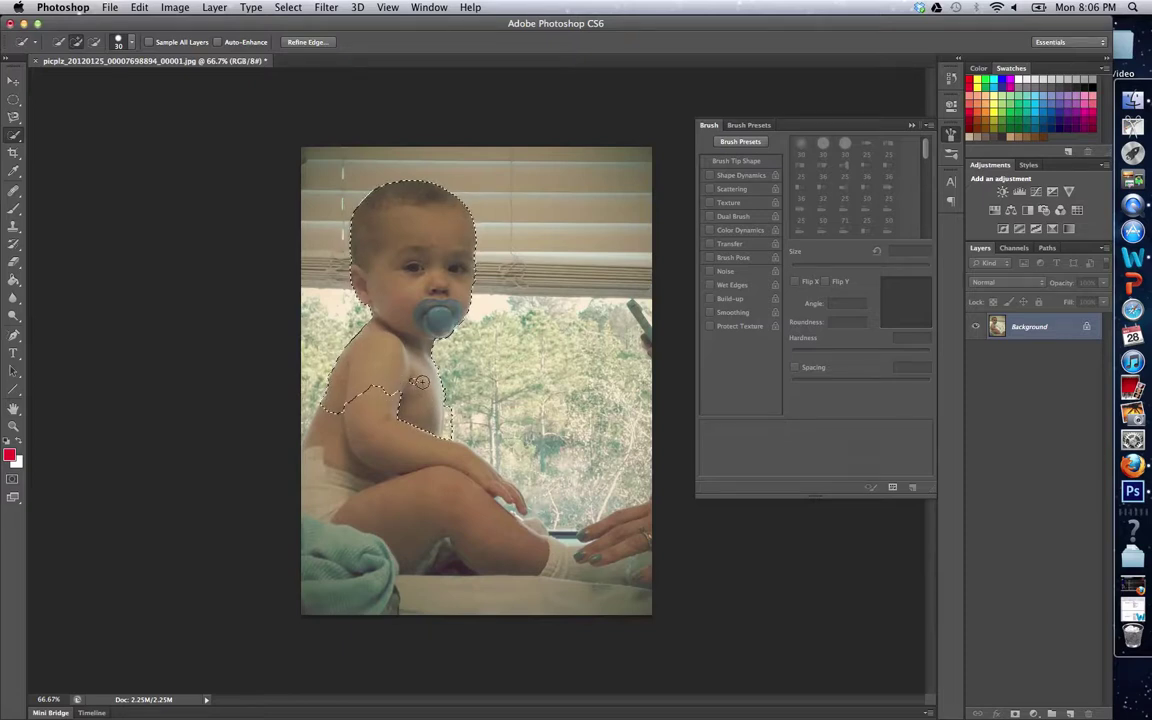
mouse_move(369, 397)
mouse_down()
mouse_move(406, 428)
mouse_move(345, 385)
mouse_move(337, 401)
mouse_move(374, 447)
mouse_up()
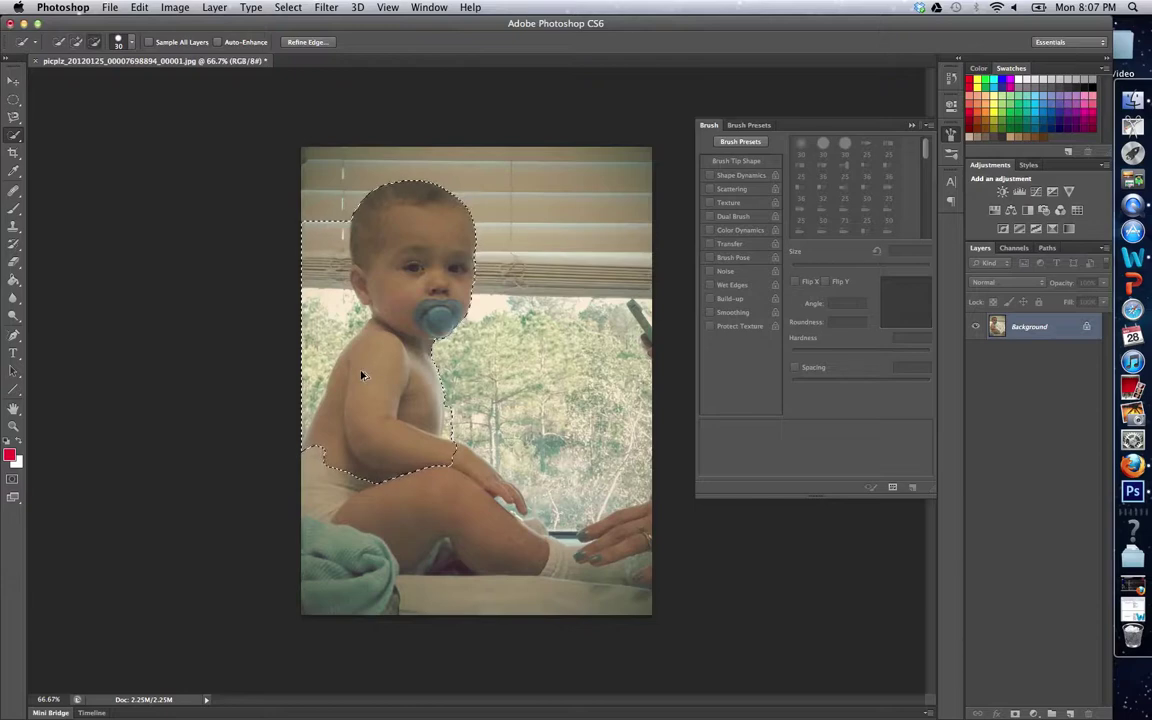
Step: Drop the body selection and repaint a Quick Selection over only the head, face and chin
click(13, 99)
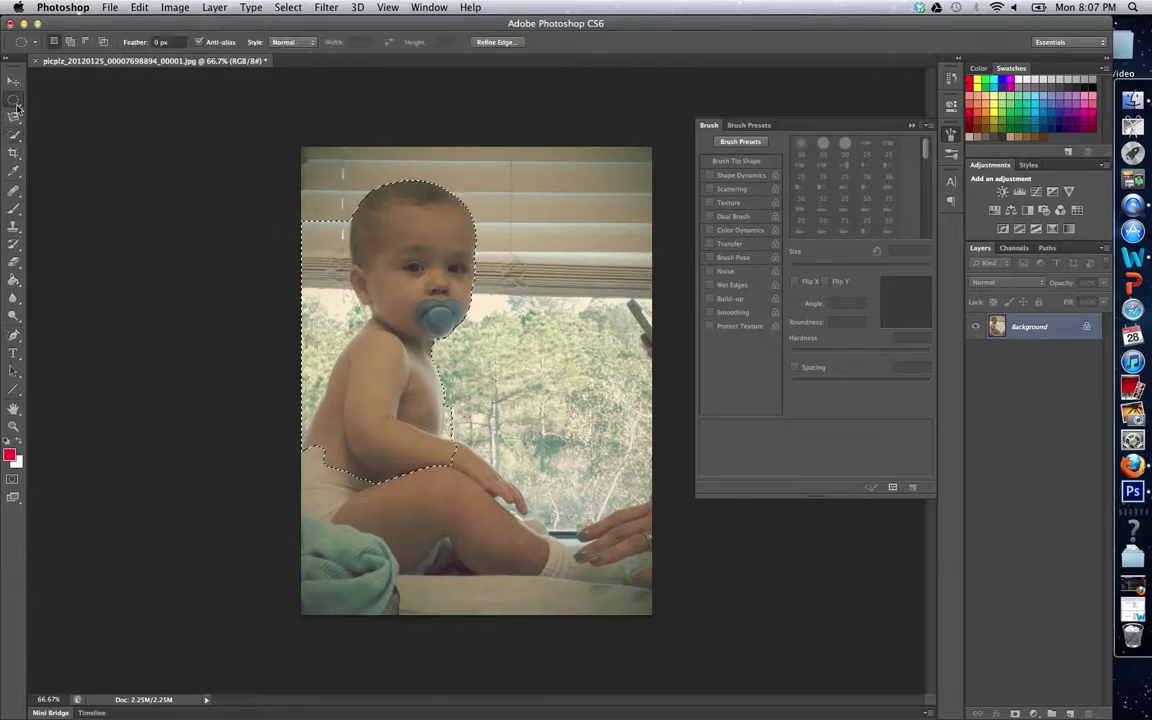
click(215, 268)
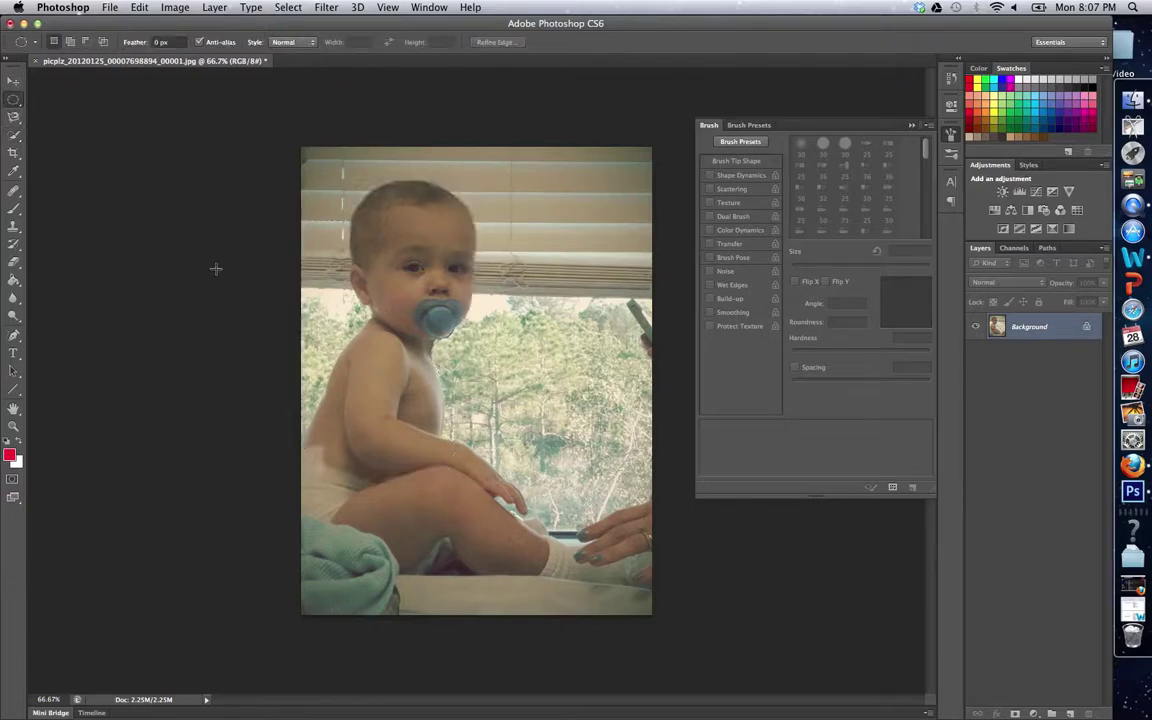
click(15, 137)
click(39, 134)
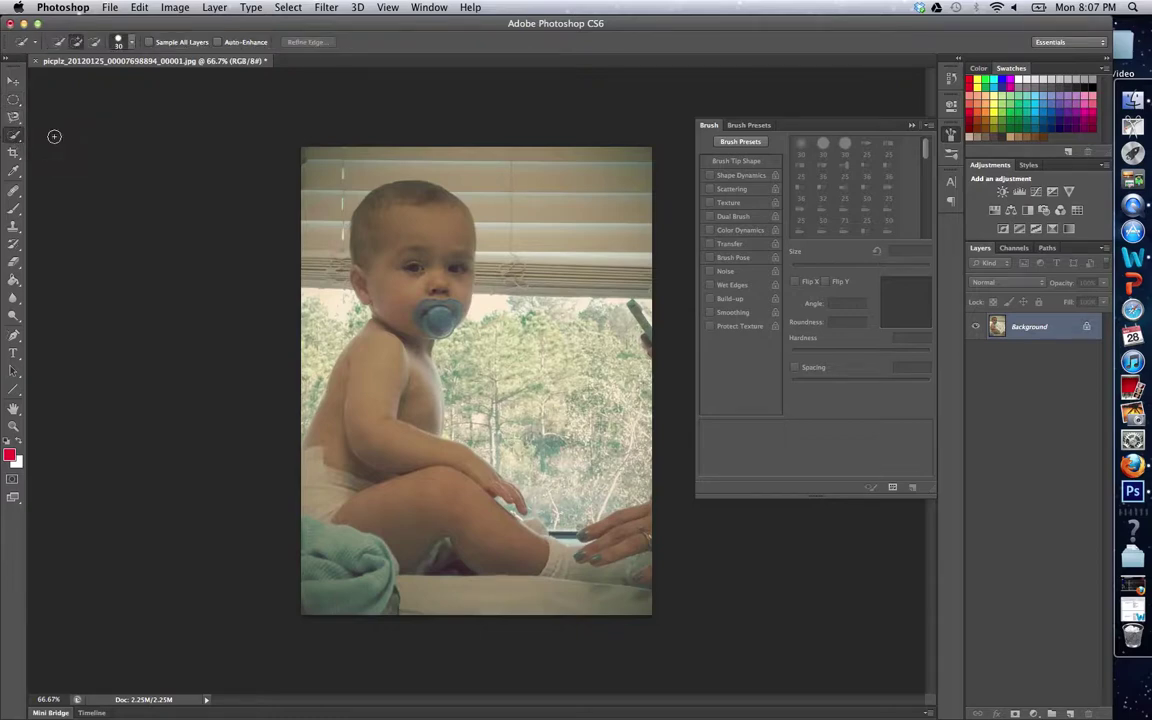
drag(350, 190, 410, 225)
drag(404, 290, 422, 330)
Step: Invert the head selection and Content-Aware fill everything around the head
click(288, 8)
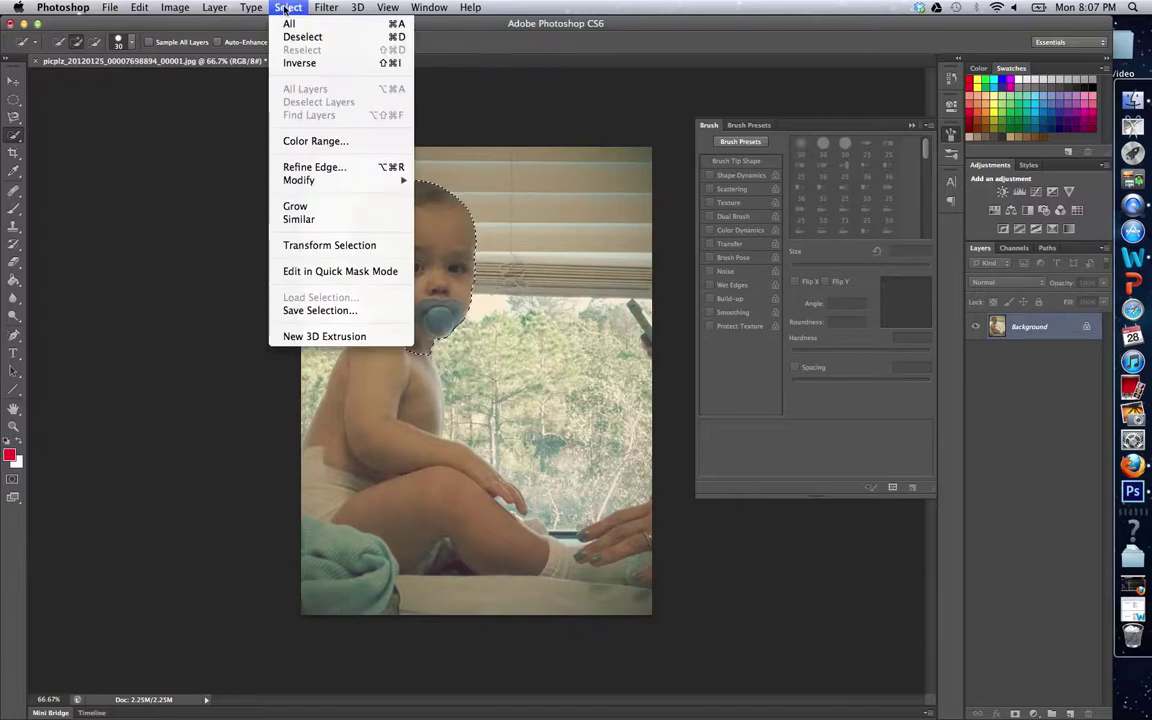
click(300, 75)
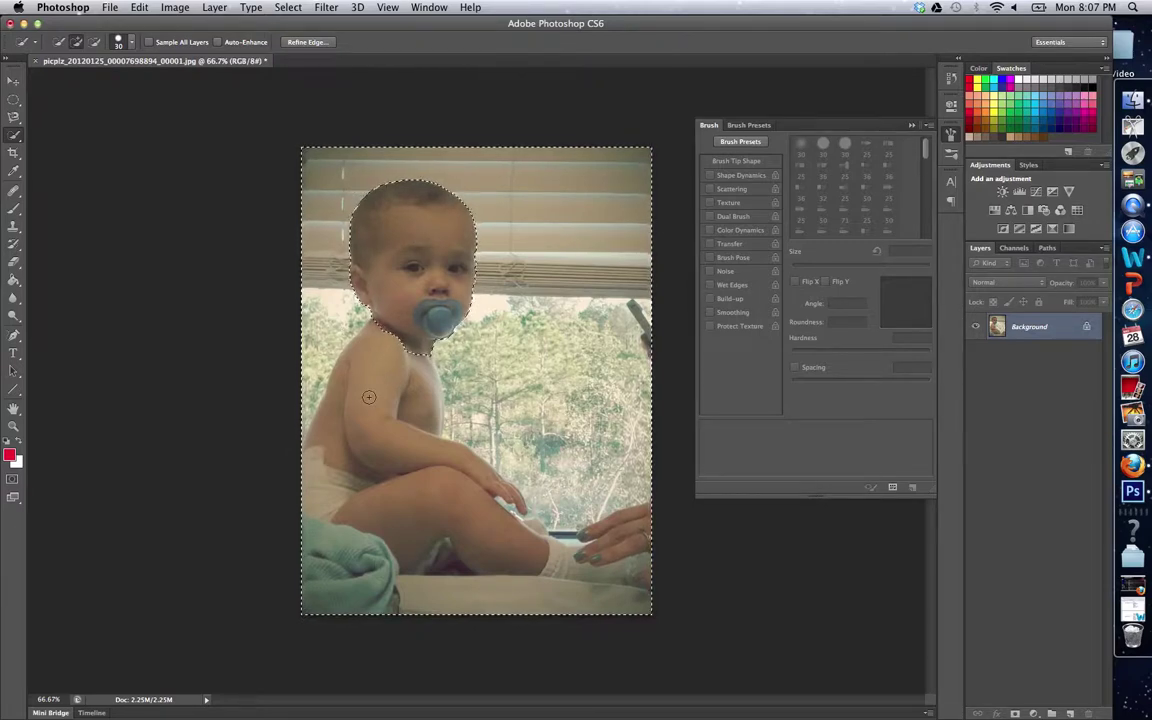
key(shift+BackSpace)
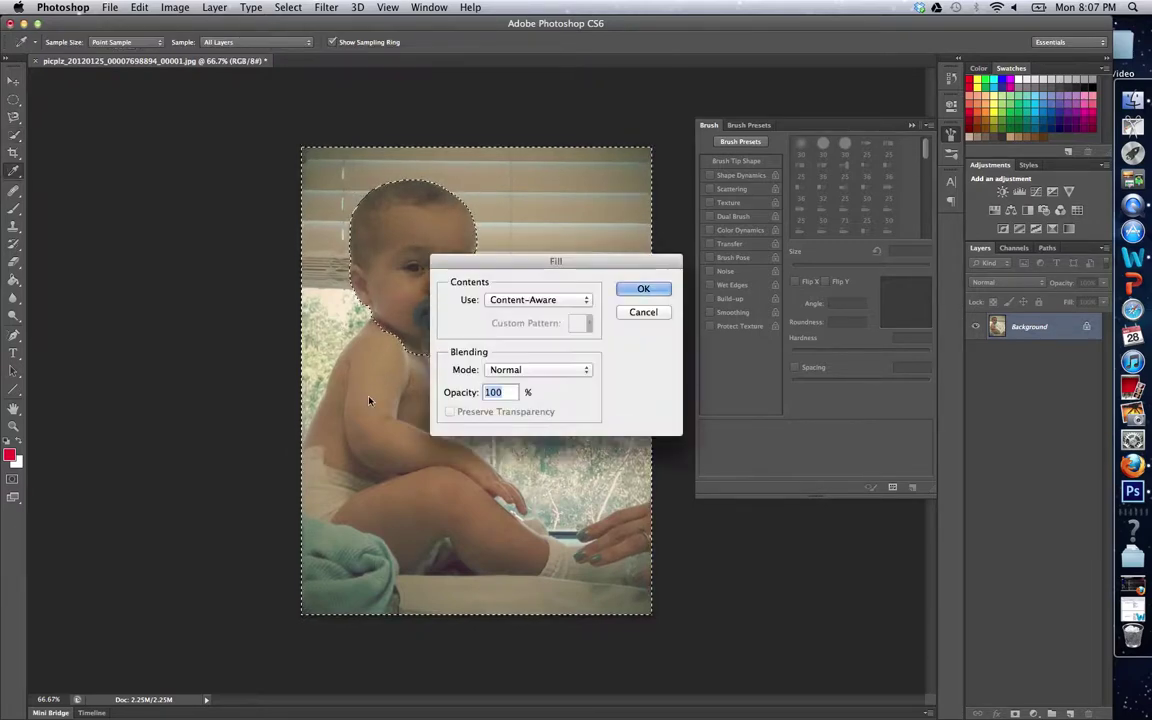
click(625, 292)
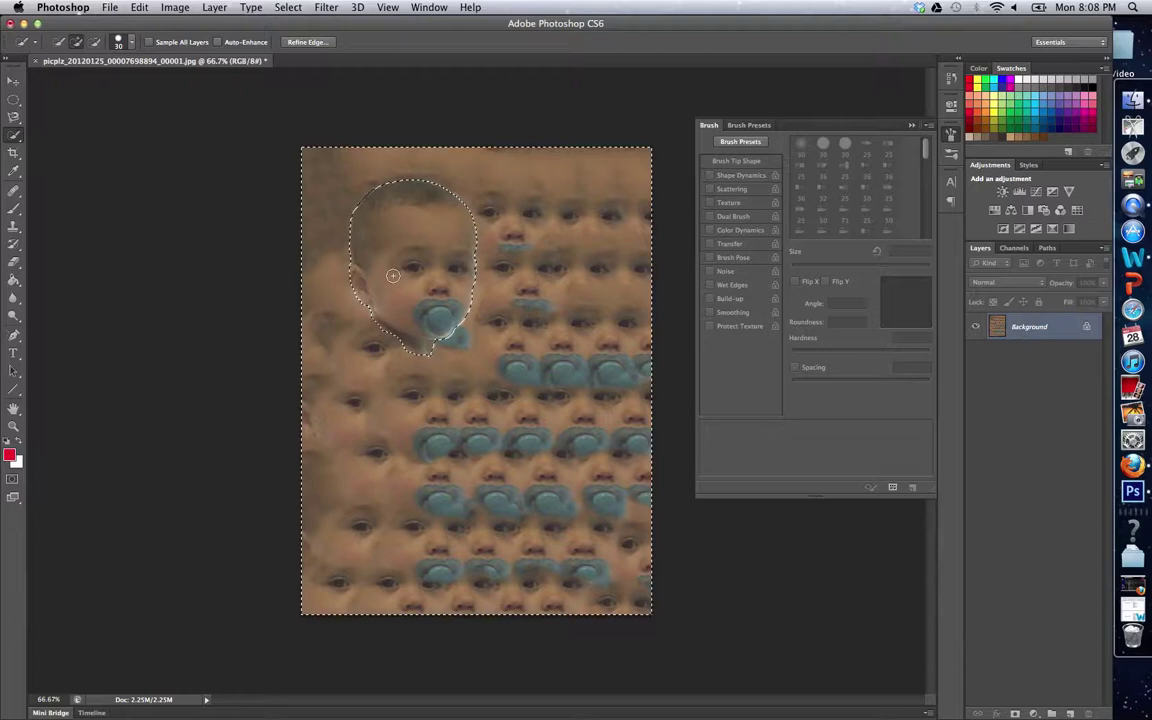
Step: Undo the content-aware fill and deselect everything
key(super+z)
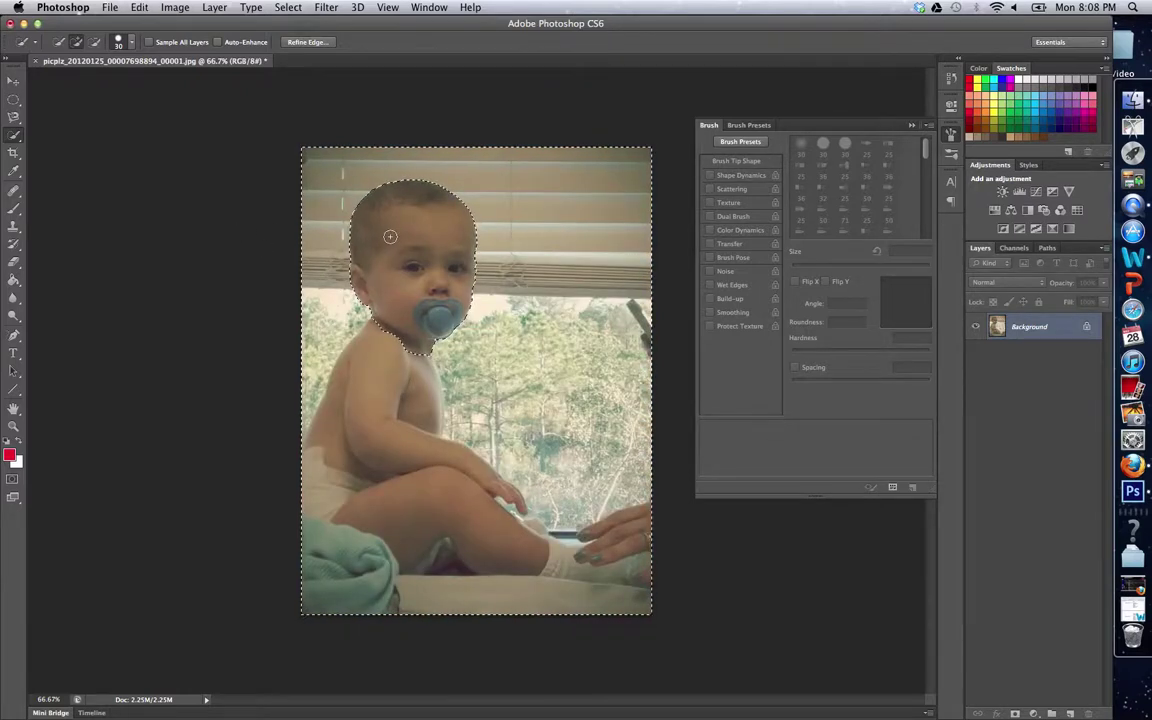
click(288, 7)
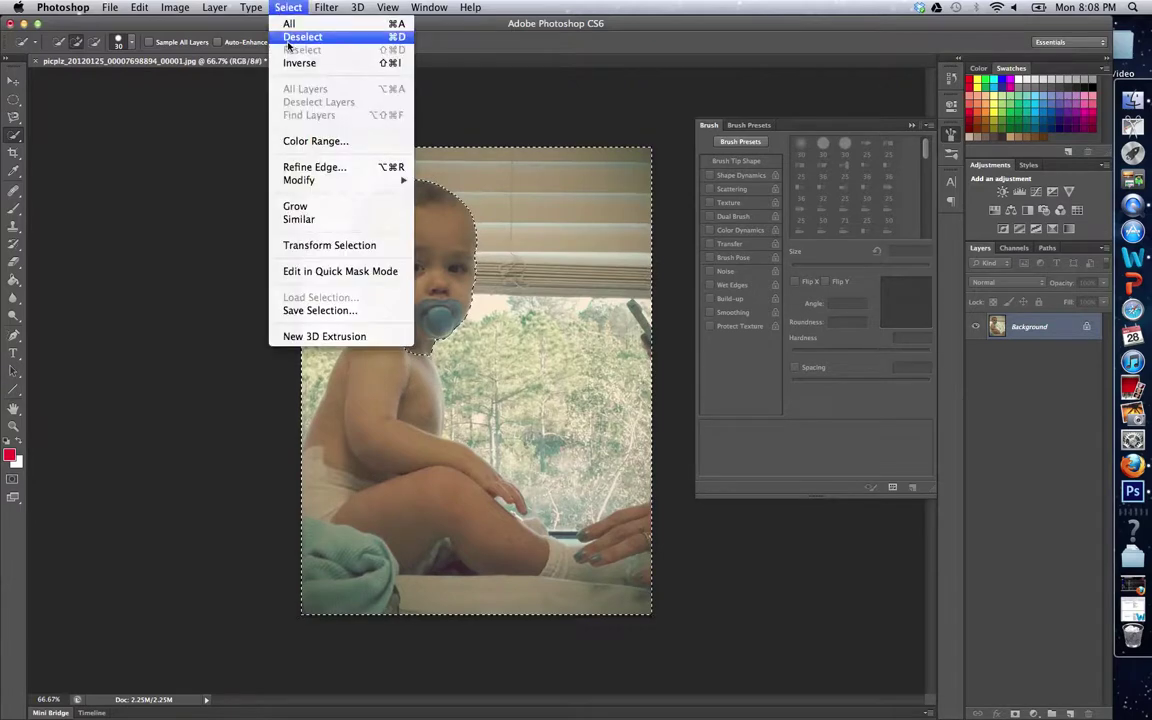
click(301, 37)
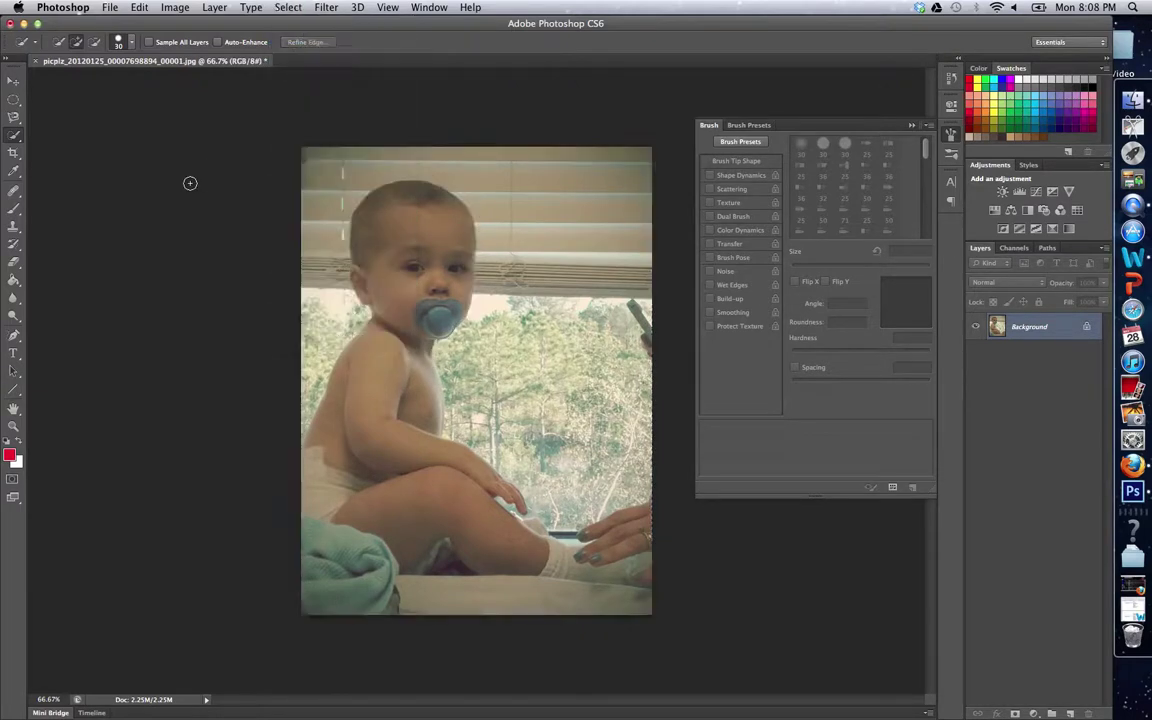